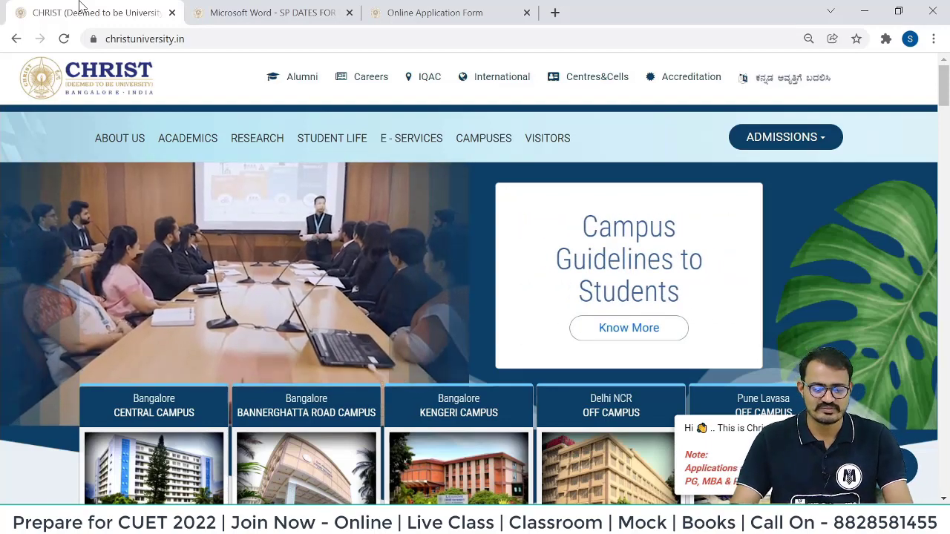
Switch to the 'SP DATES FOR WEBSITE-NEW' tab to view the 2022 entrance test dates PDF.
{"action": "left_click", "coordinate": [282, 9]}
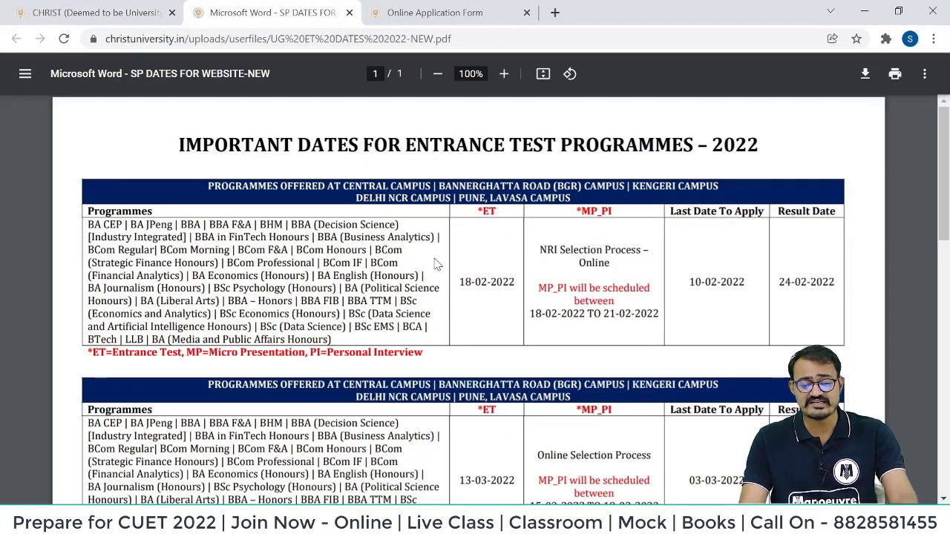
Scroll the PDF dates table and highlight the 03-04-2022 entrance test date.
{"action": "scroll", "coordinate": [437, 264], "scroll_direction": "down", "scroll_amount": 3}
{"action": "left_click_drag", "start_coordinate": [451, 271], "coordinate": [516, 272]}
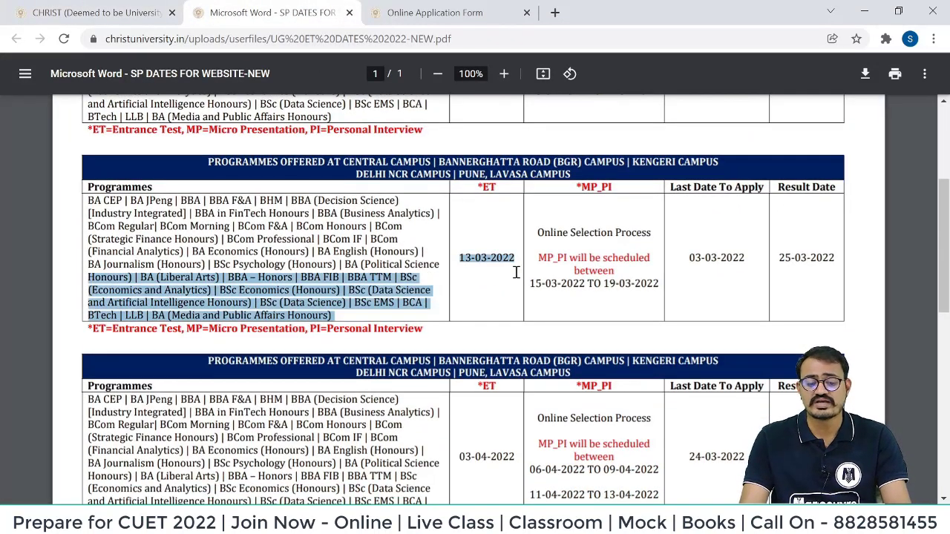
{"action": "scroll", "coordinate": [491, 349], "scroll_direction": "down", "scroll_amount": 3}
{"action": "left_click", "coordinate": [460, 239]}
{"action": "left_click_drag", "start_coordinate": [460, 239], "coordinate": [525, 238]}
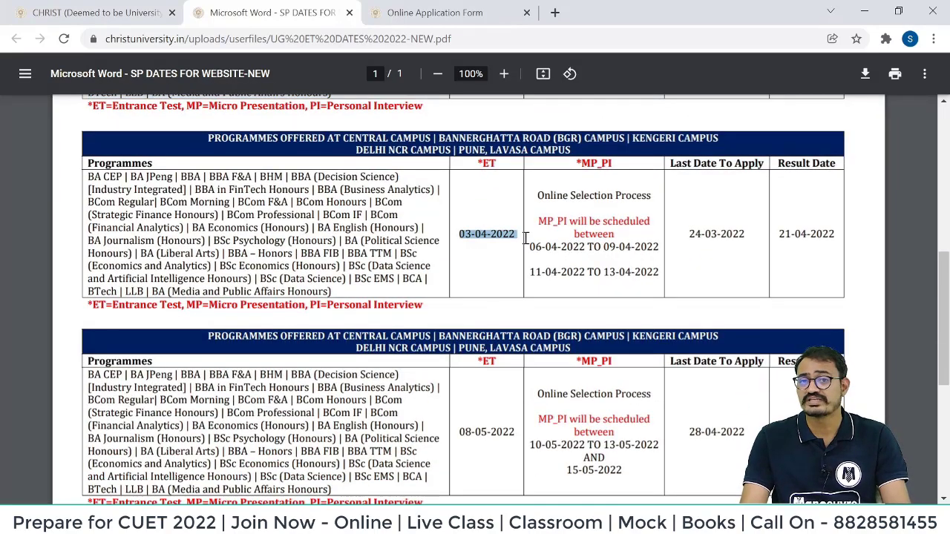
{"action": "left_click_drag", "start_coordinate": [457, 442], "coordinate": [532, 440]}
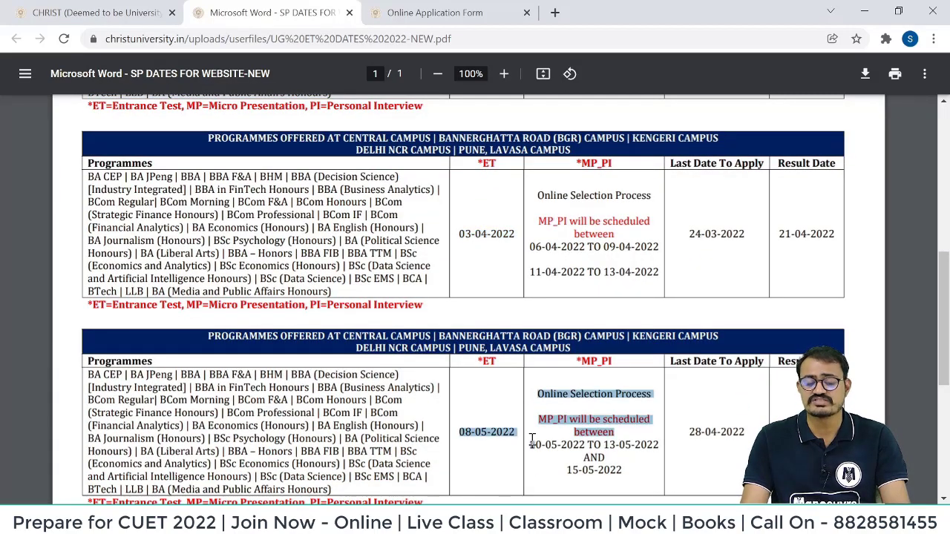
Scroll back through the dates table, then down to the admissions page's list of schools.
{"action": "scroll", "coordinate": [505, 367], "scroll_direction": "down", "scroll_amount": 4}
{"action": "scroll", "coordinate": [506, 368], "scroll_direction": "up", "scroll_amount": 5}
{"action": "scroll", "coordinate": [507, 368], "scroll_direction": "up", "scroll_amount": 3}
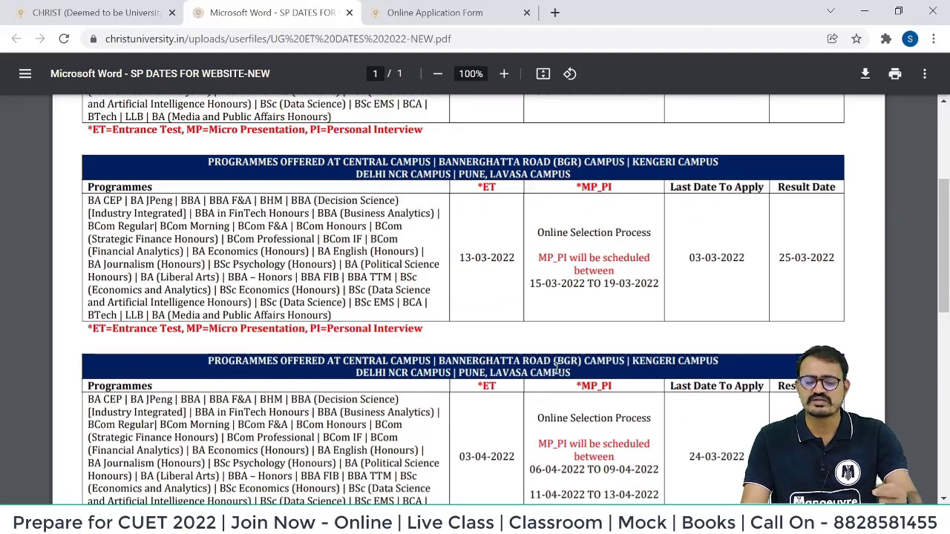
{"action": "scroll", "coordinate": [583, 325], "scroll_direction": "up", "scroll_amount": 3}
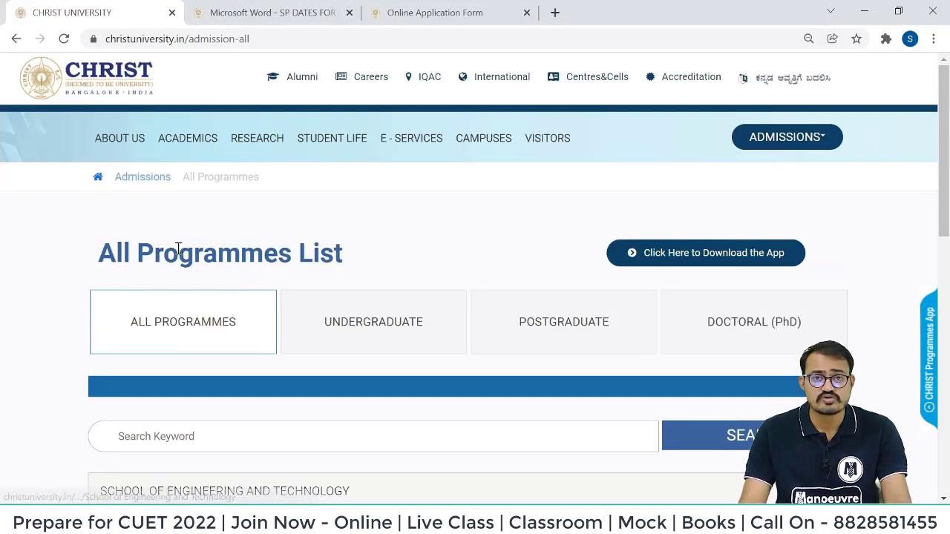
{"action": "scroll", "coordinate": [178, 259], "scroll_direction": "down", "scroll_amount": 10}
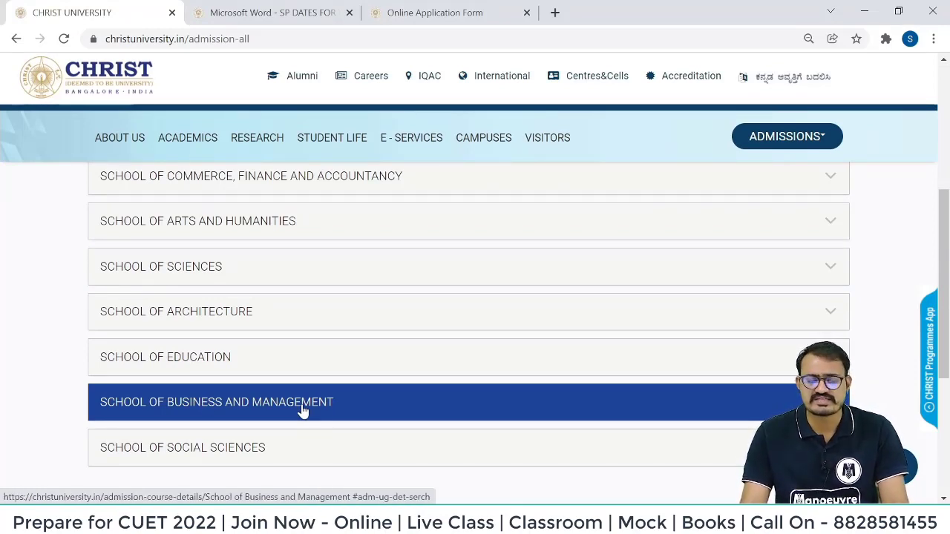
Open the School of Business and Management programmes and check the BBA open dates.
{"action": "left_click", "coordinate": [303, 405]}
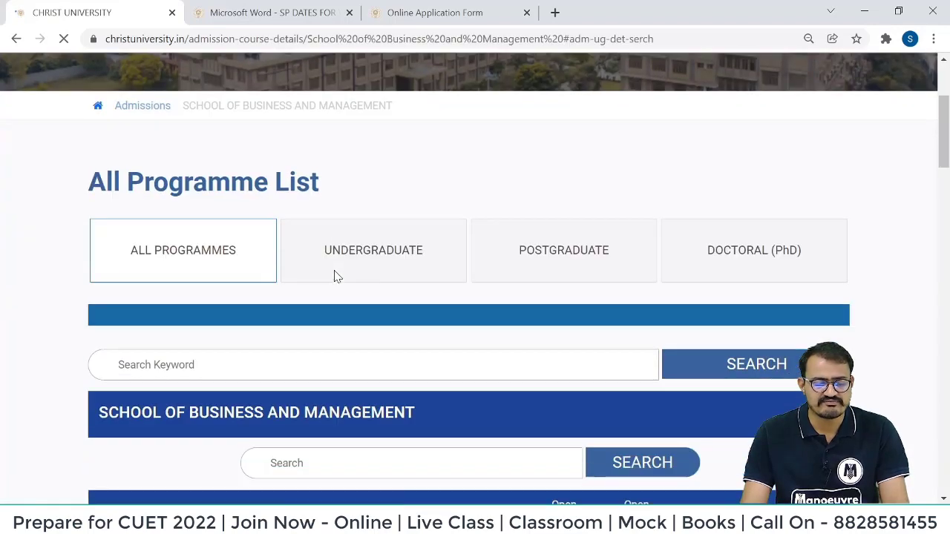
{"action": "scroll", "coordinate": [334, 277], "scroll_direction": "down", "scroll_amount": 3}
{"action": "scroll", "coordinate": [334, 277], "scroll_direction": "down", "scroll_amount": 2}
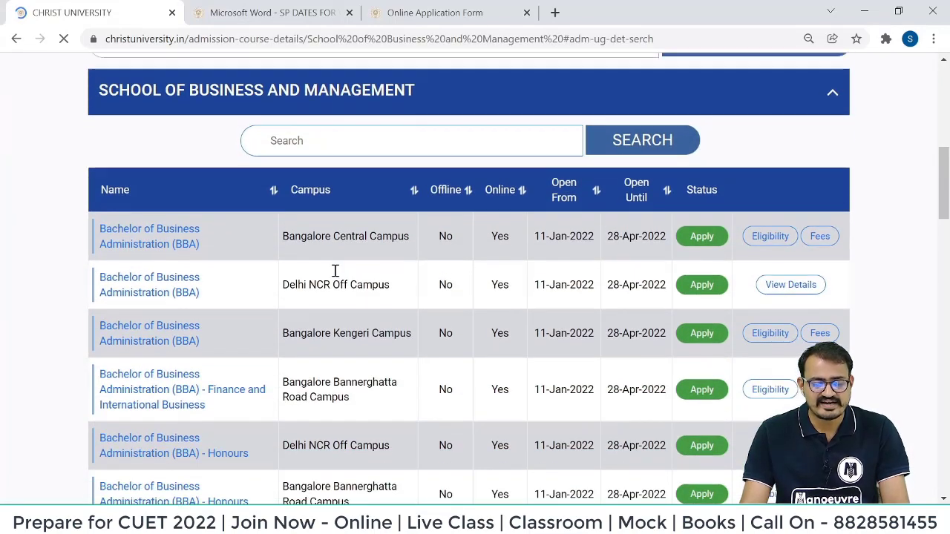
{"action": "left_click_drag", "start_coordinate": [526, 235], "coordinate": [669, 233]}
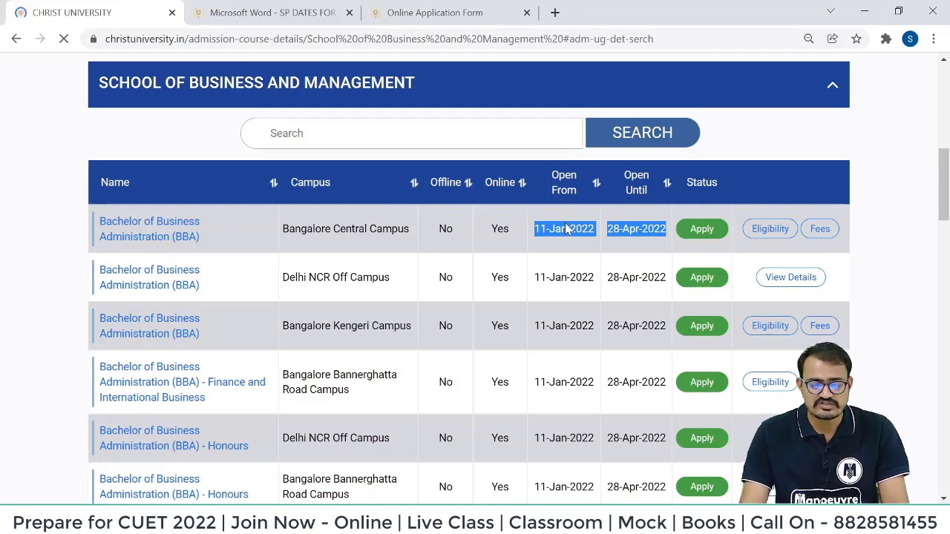
{"action": "left_click", "coordinate": [568, 248]}
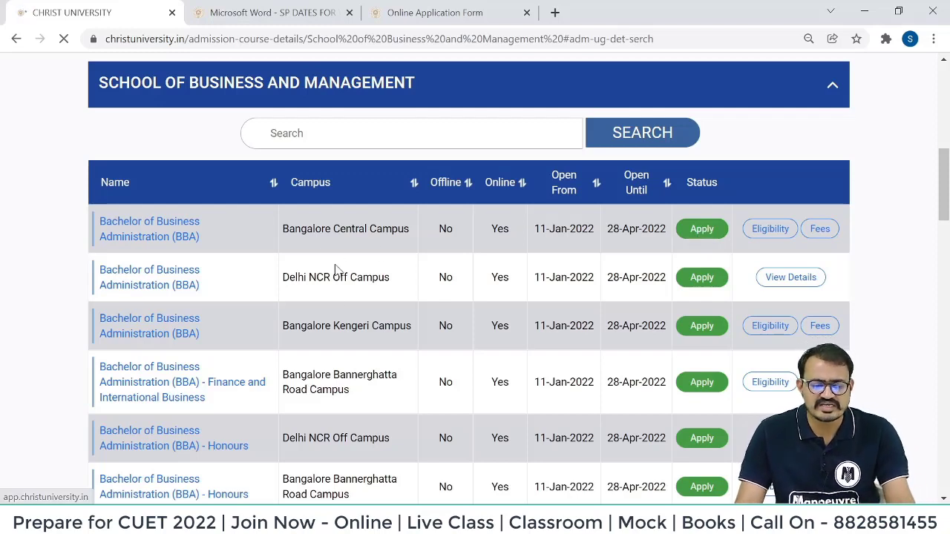
Compare the BBA campuses (Delhi NCR, Bangalore Central, Bannerghatta Road) and apply on the first BBA row.
{"action": "left_click_drag", "start_coordinate": [283, 277], "coordinate": [422, 284]}
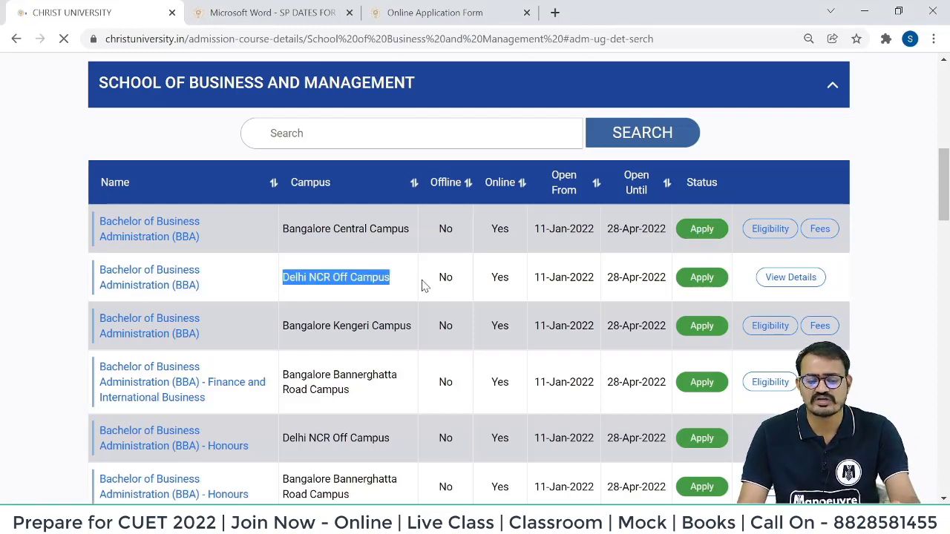
{"action": "left_click_drag", "start_coordinate": [279, 237], "coordinate": [418, 246]}
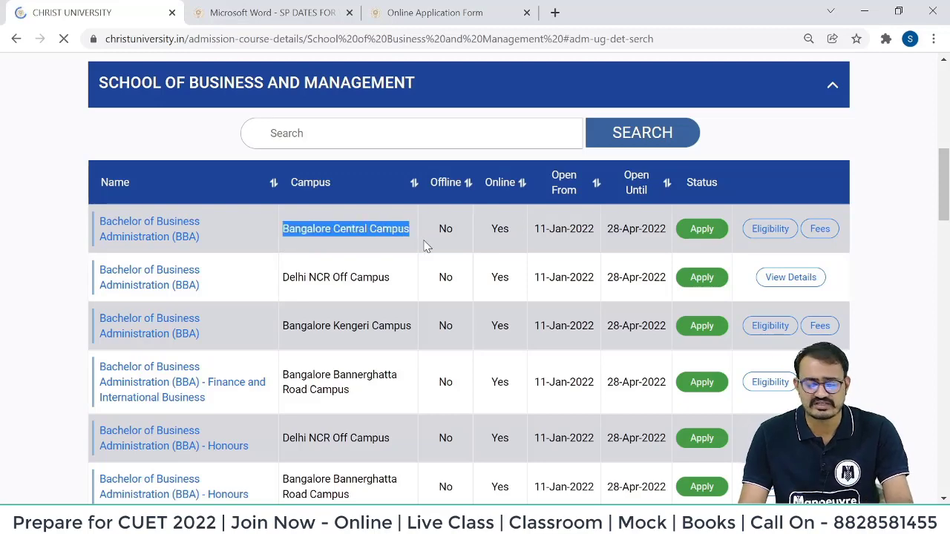
{"action": "left_click", "coordinate": [310, 385]}
{"action": "triple_click", "coordinate": [310, 385]}
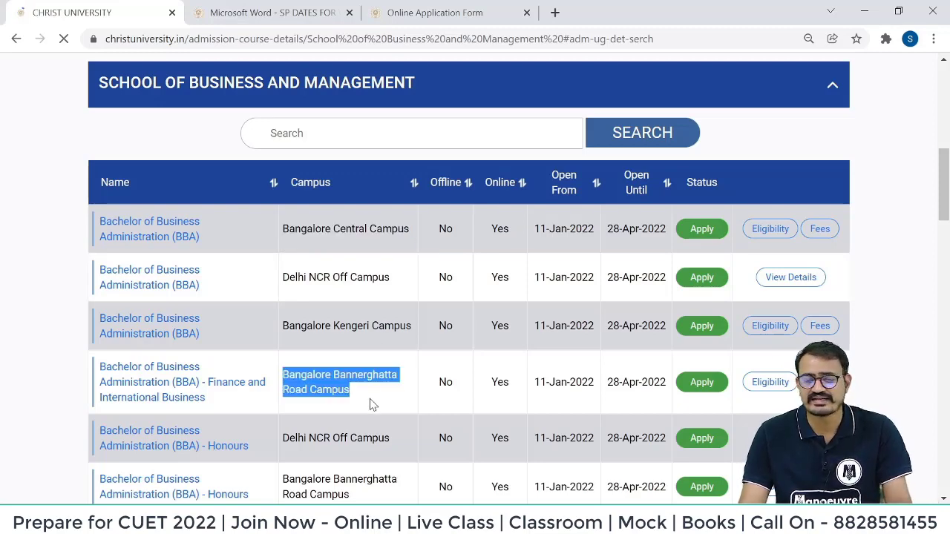
{"action": "scroll", "coordinate": [467, 291], "scroll_direction": "up", "scroll_amount": 1}
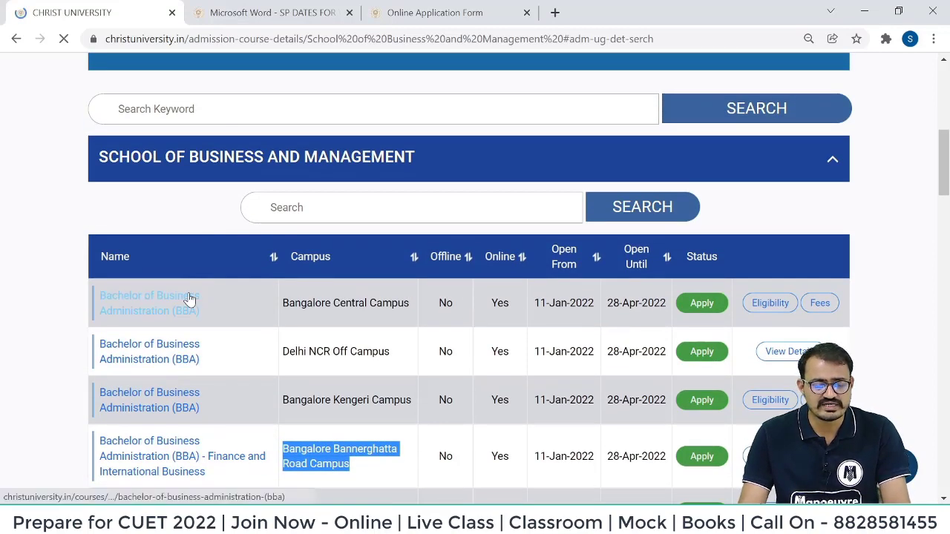
{"action": "scroll", "coordinate": [185, 295], "scroll_direction": "down", "scroll_amount": 1}
{"action": "left_click", "coordinate": [183, 293]}
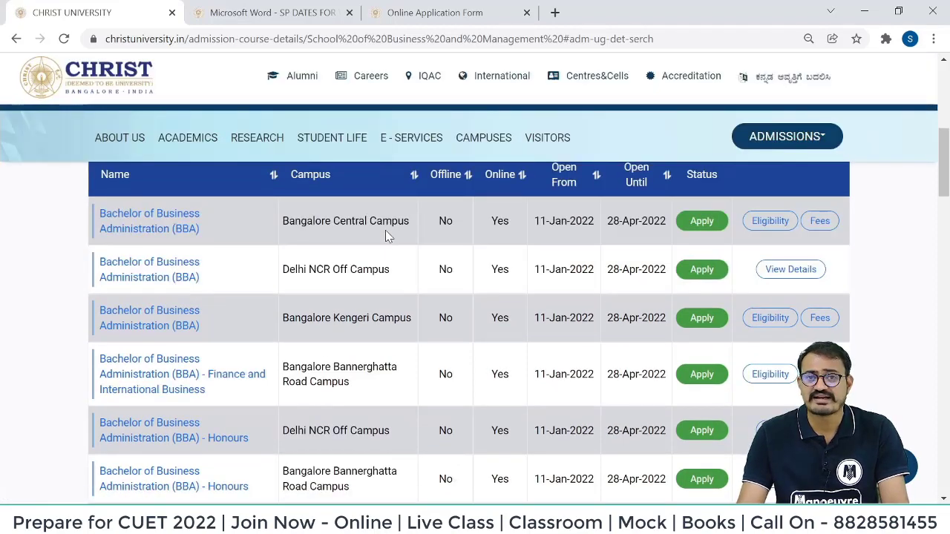
{"action": "left_click", "coordinate": [702, 221]}
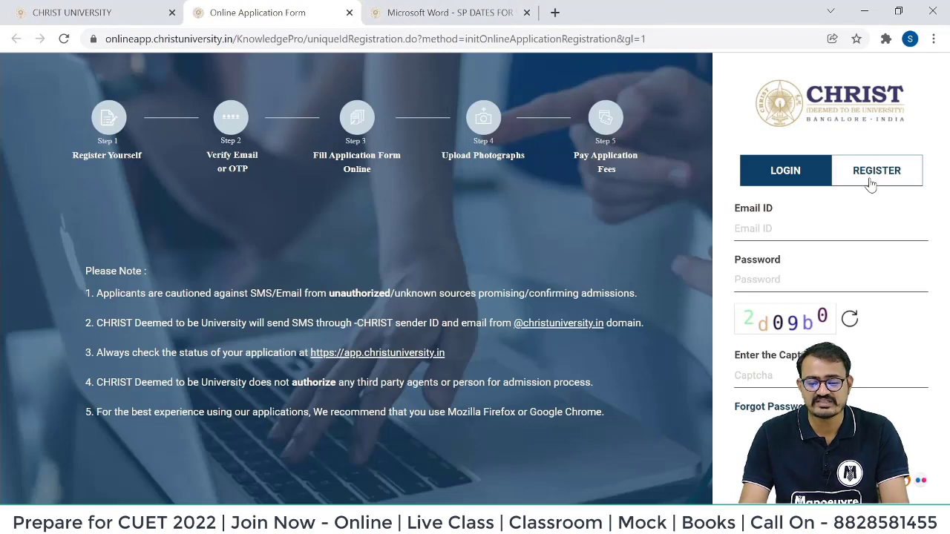
Open the new applicant registration form and enter the applicant's name, e-mail and password.
{"action": "left_click", "coordinate": [877, 177]}
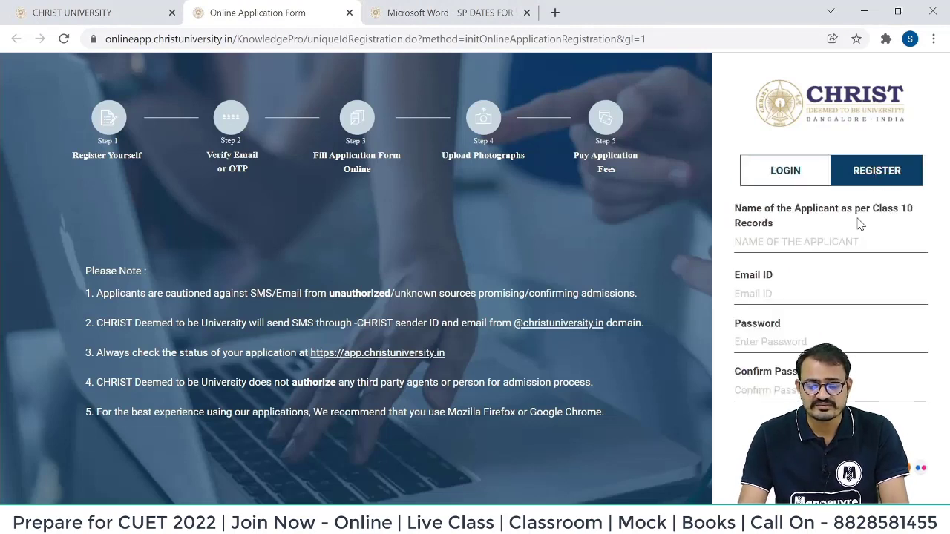
{"action": "left_click", "coordinate": [784, 243]}
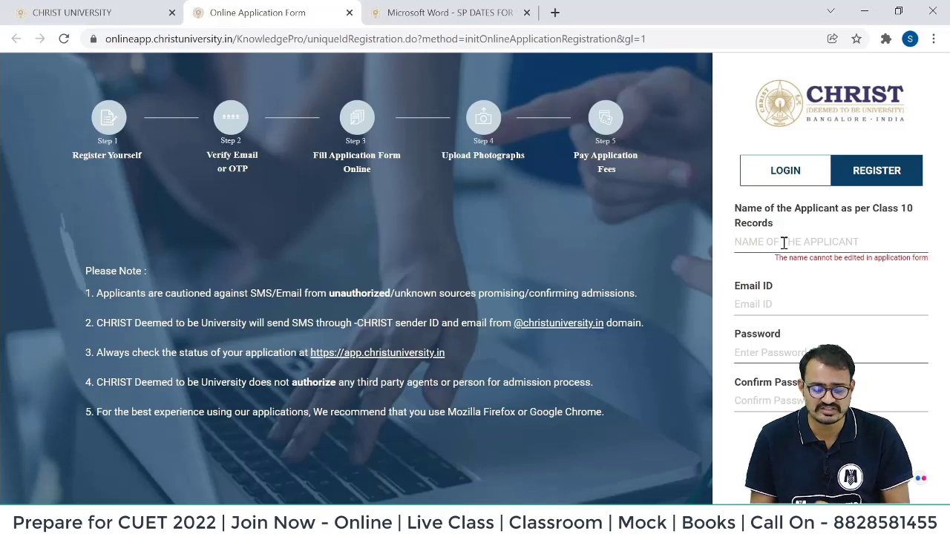
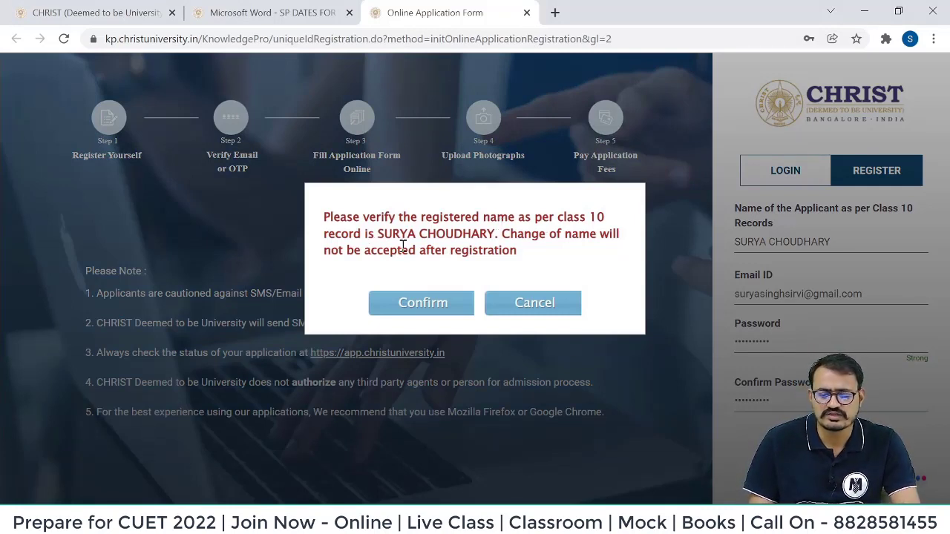
Confirm the applicant name, then paste the e-mailed verification code and submit it.
{"action": "left_click_drag", "start_coordinate": [377, 234], "coordinate": [495, 235]}
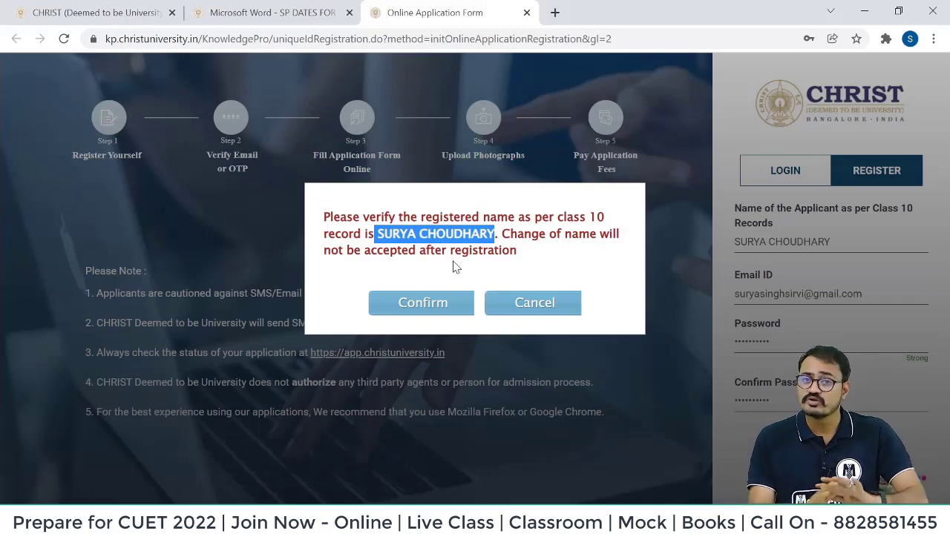
{"action": "left_click", "coordinate": [440, 305]}
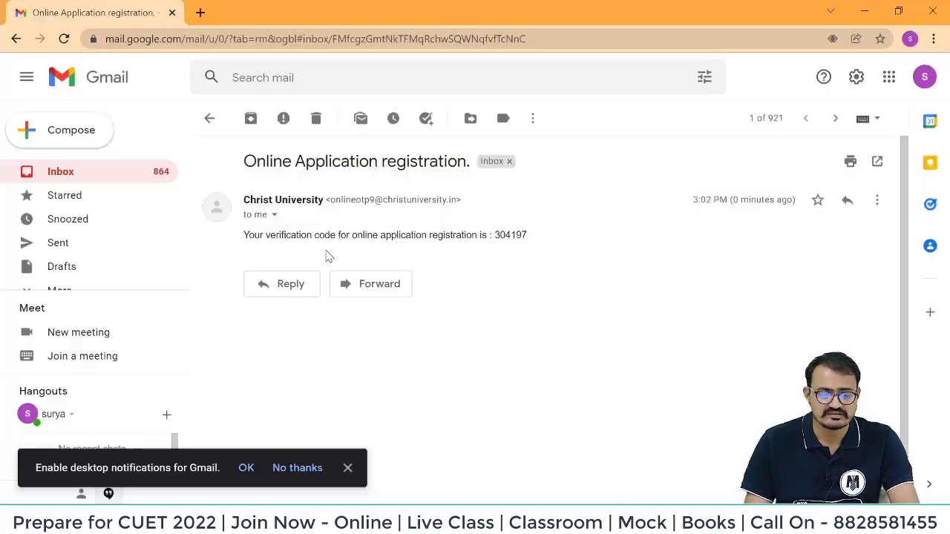
{"action": "left_click_drag", "start_coordinate": [497, 237], "coordinate": [537, 240]}
{"action": "key", "text": "ctrl+c"}
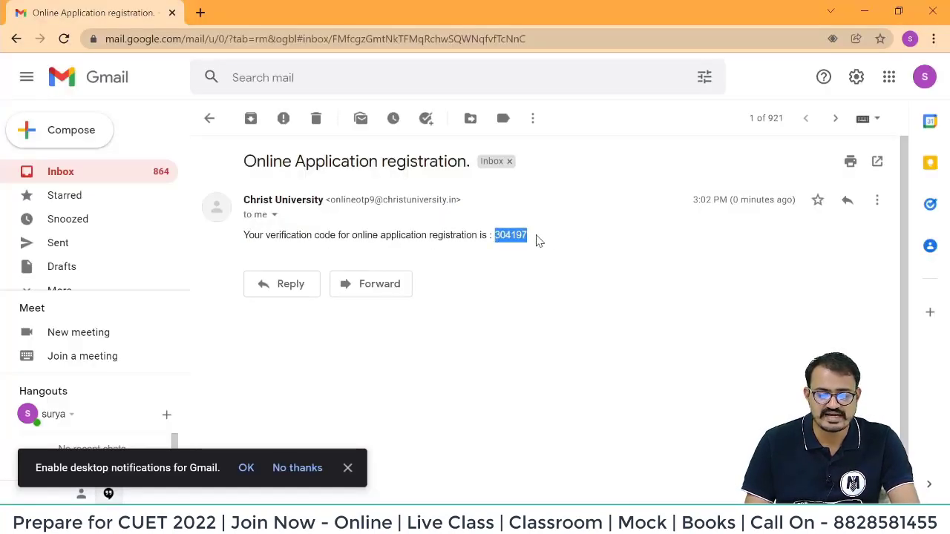
{"action": "left_click", "coordinate": [553, 240]}
{"action": "key", "text": "alt+Tab"}
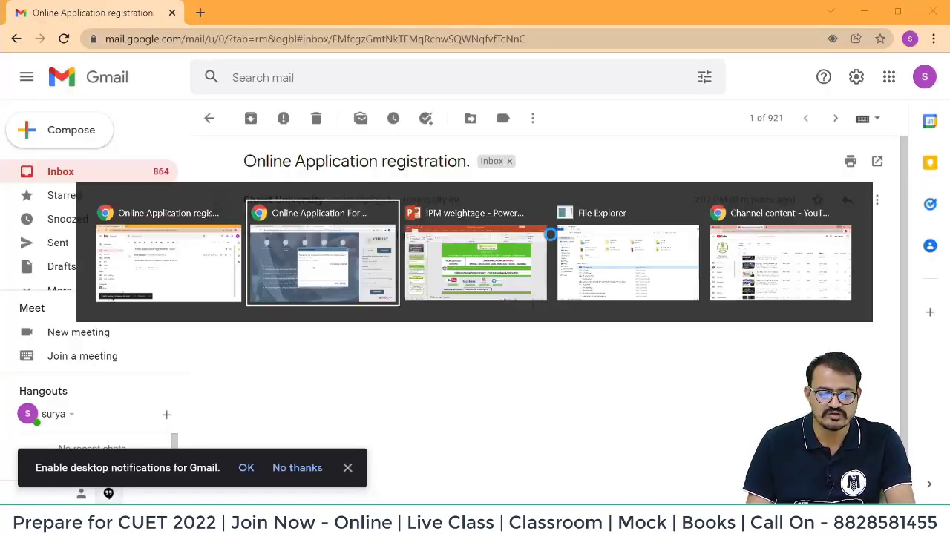
{"action": "left_click", "coordinate": [341, 283]}
{"action": "key", "text": "ctrl+v"}
{"action": "left_click", "coordinate": [572, 392]}
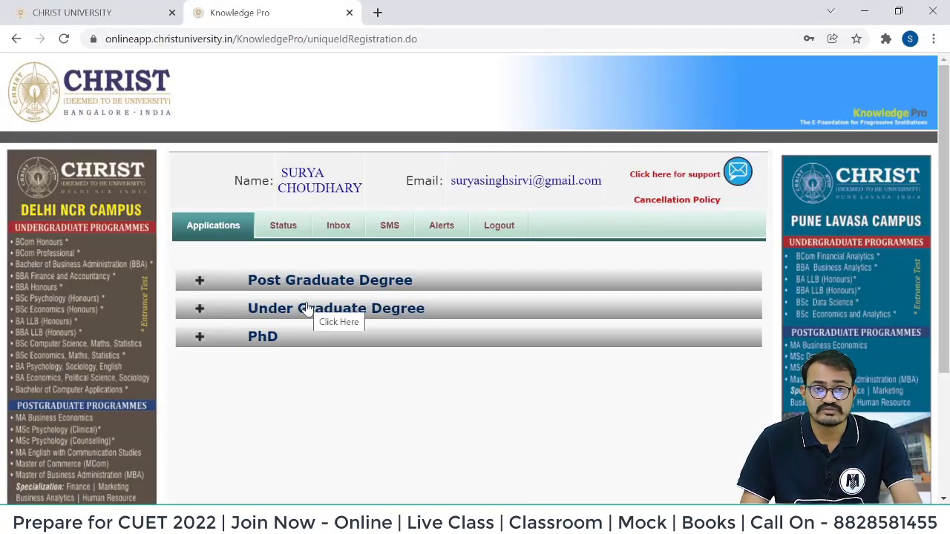
Expand the Under Graduate programmes, scroll to Management and apply for Bachelor of Business Administration (BBA).
{"action": "left_click", "coordinate": [311, 284]}
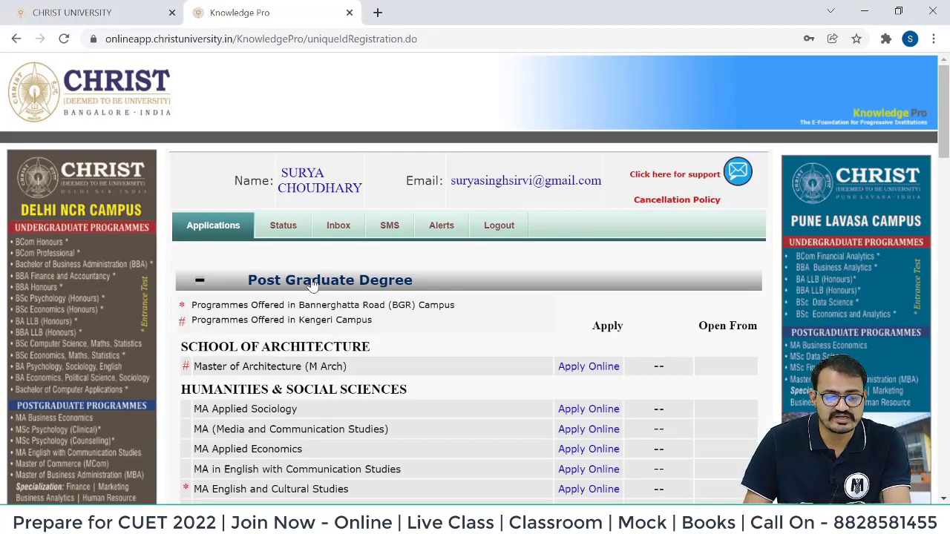
{"action": "scroll", "coordinate": [282, 446], "scroll_direction": "down", "scroll_amount": 10}
{"action": "left_click", "coordinate": [312, 467]}
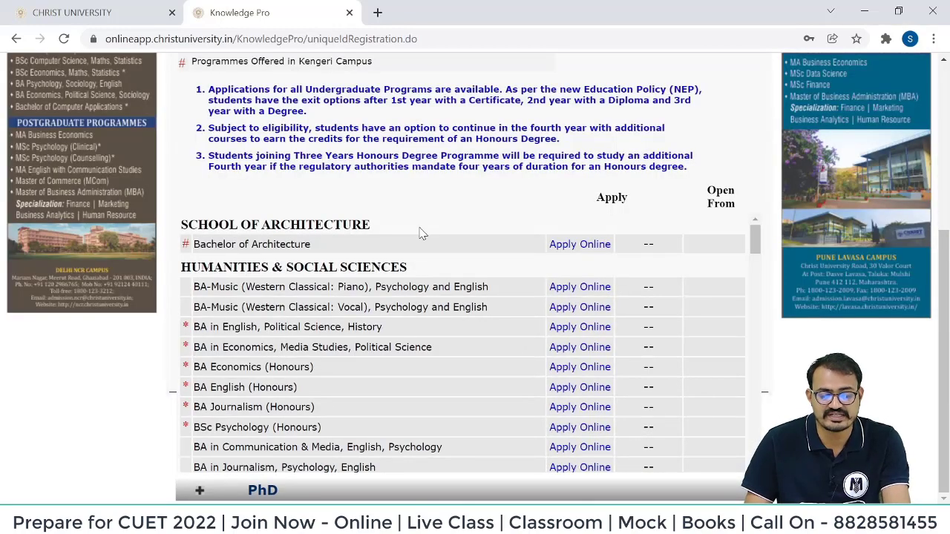
{"action": "scroll", "coordinate": [418, 233], "scroll_direction": "down", "scroll_amount": 3}
{"action": "scroll", "coordinate": [369, 230], "scroll_direction": "up", "scroll_amount": 1}
{"action": "scroll", "coordinate": [369, 233], "scroll_direction": "up", "scroll_amount": 6}
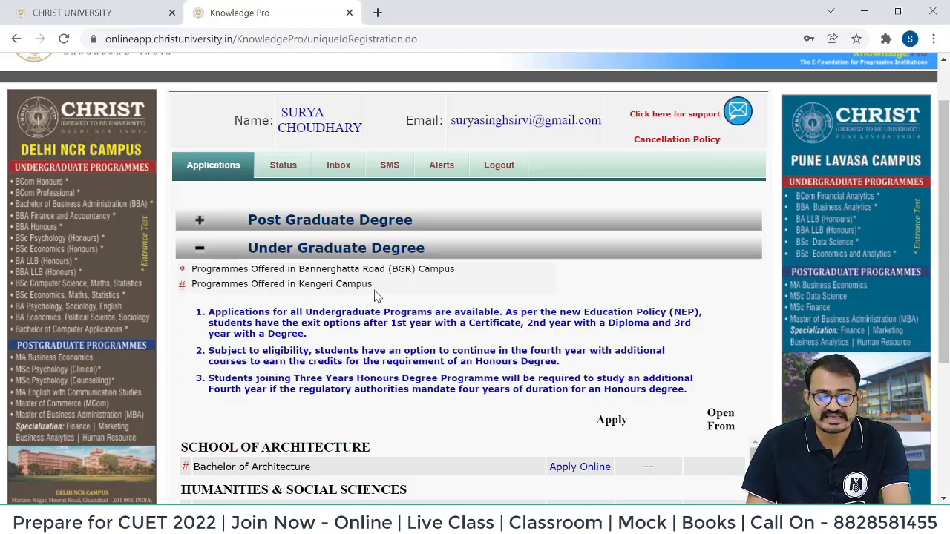
{"action": "left_click", "coordinate": [205, 250]}
{"action": "left_click", "coordinate": [205, 250]}
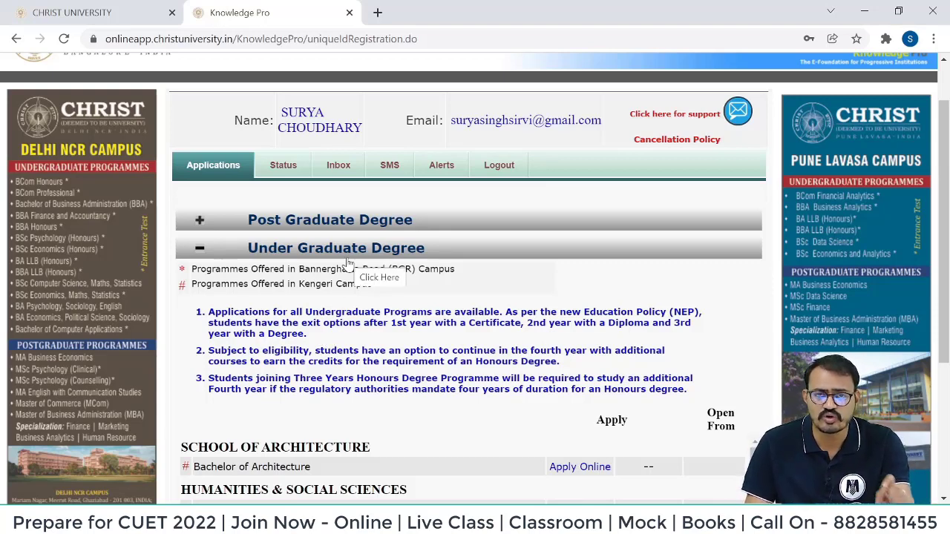
{"action": "scroll", "coordinate": [349, 263], "scroll_direction": "down", "scroll_amount": 2}
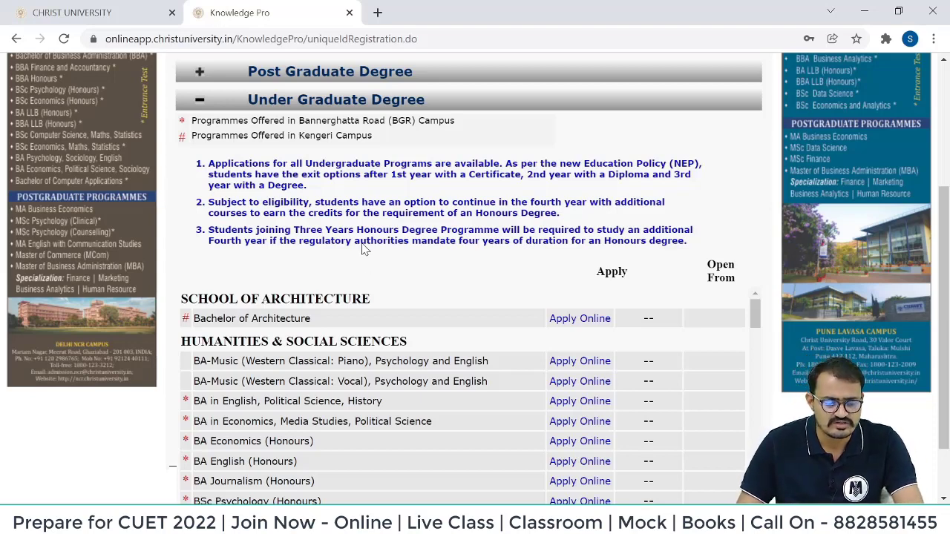
{"action": "scroll", "coordinate": [418, 324], "scroll_direction": "down", "scroll_amount": 1}
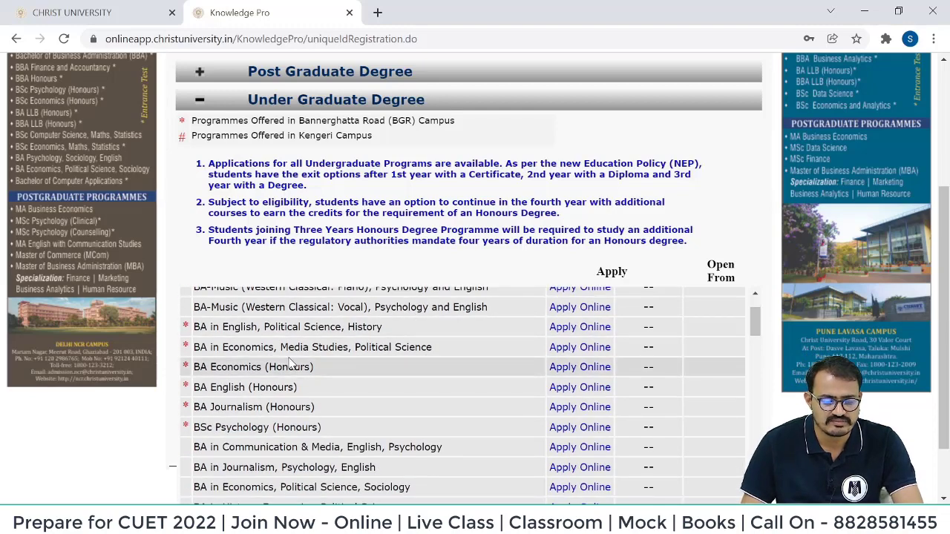
{"action": "scroll", "coordinate": [277, 392], "scroll_direction": "down", "scroll_amount": 6}
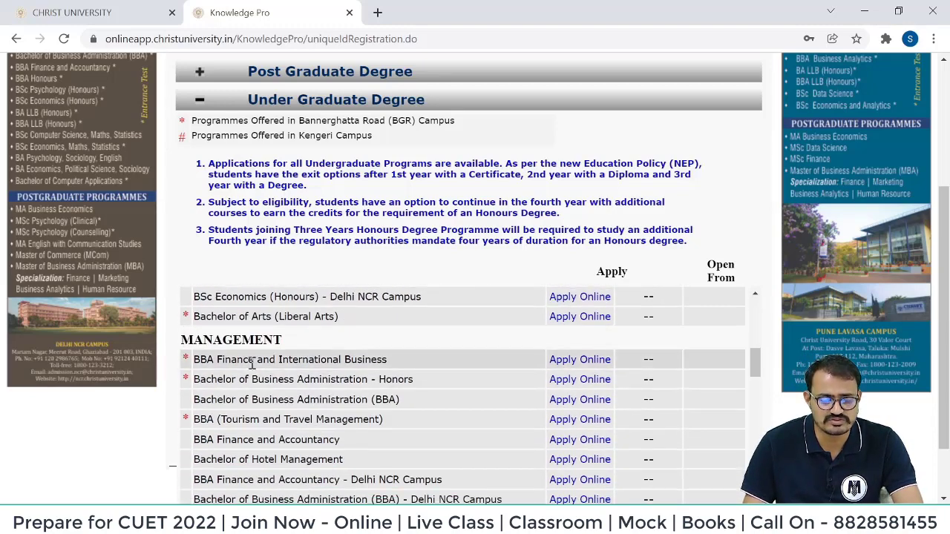
{"action": "left_click", "coordinate": [573, 401]}
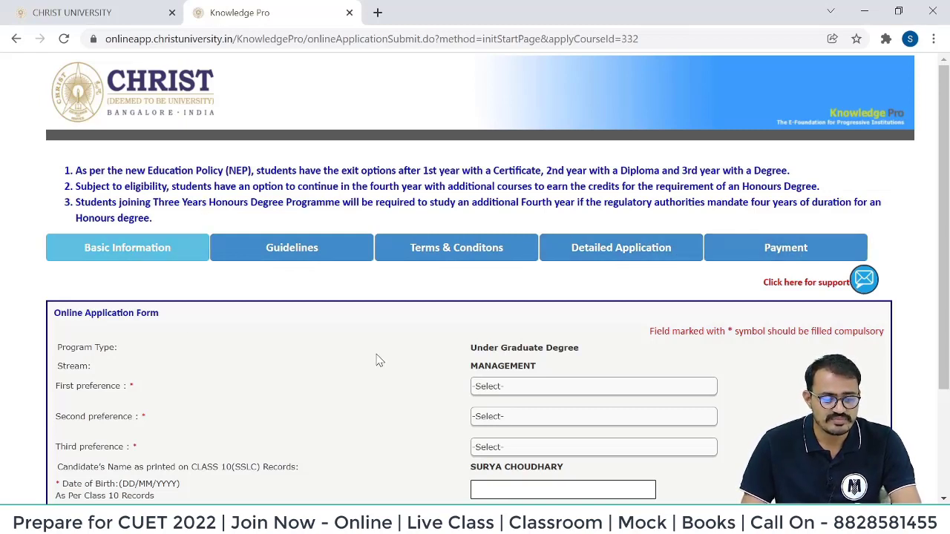
Set campus preferences: Bangalore Central first, Bangalore Kengeri second, Delhi NCR third.
{"action": "scroll", "coordinate": [334, 293], "scroll_direction": "down", "scroll_amount": 1}
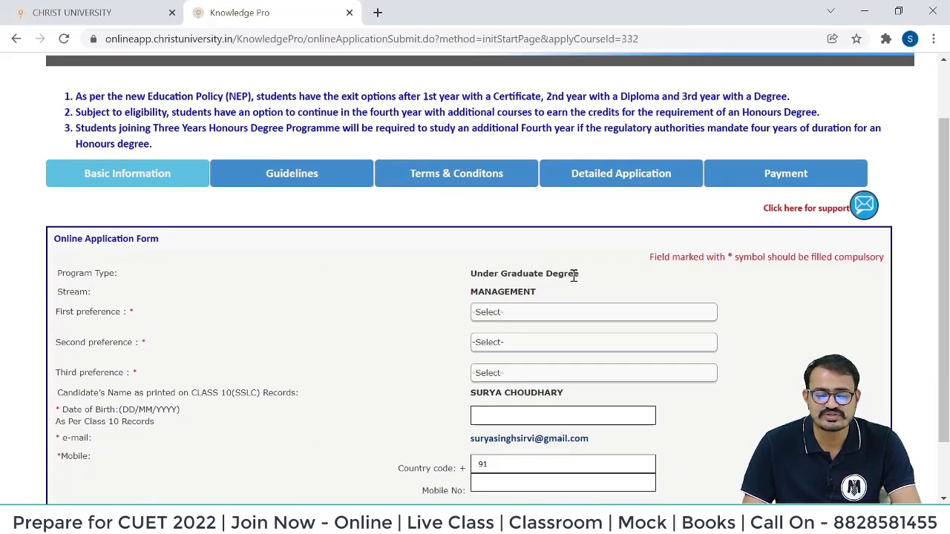
{"action": "left_click", "coordinate": [515, 316]}
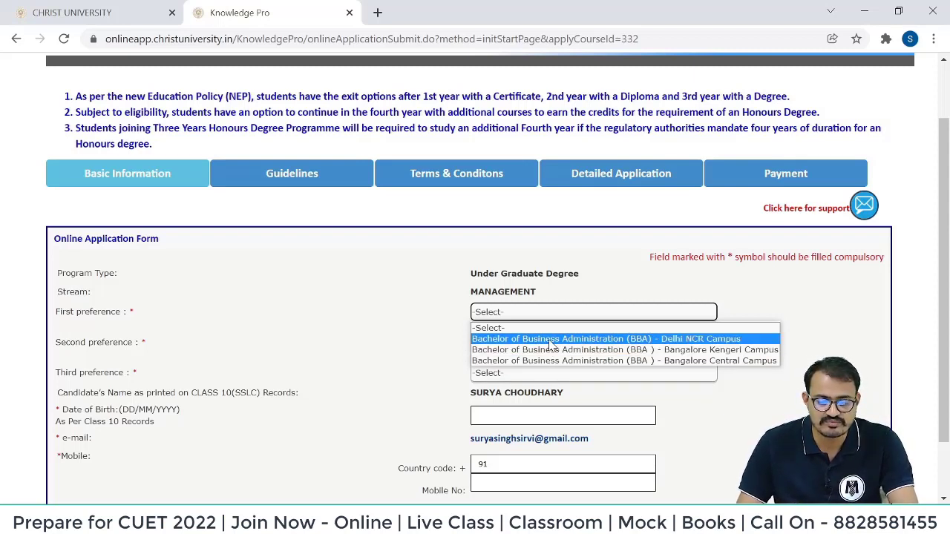
{"action": "left_click", "coordinate": [637, 360]}
{"action": "left_click", "coordinate": [537, 343]}
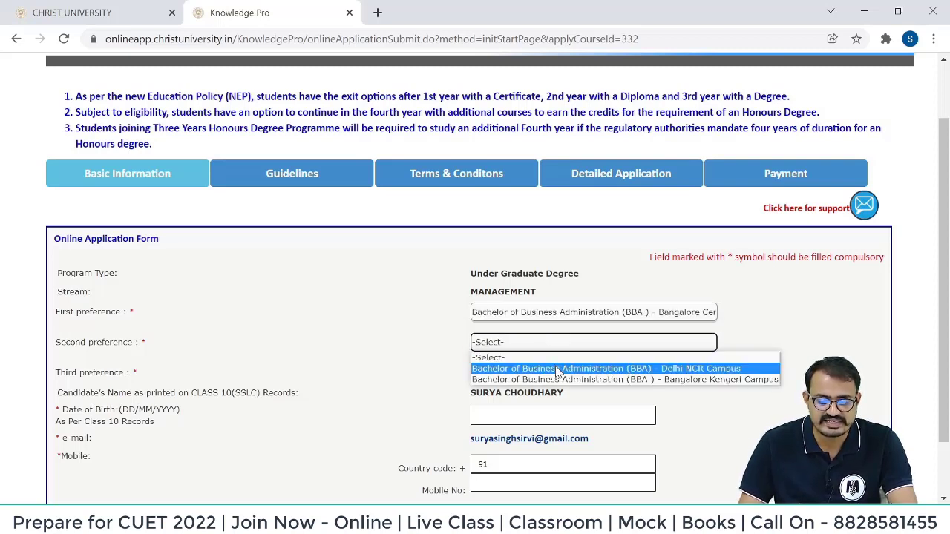
{"action": "left_click", "coordinate": [557, 380]}
{"action": "left_click", "coordinate": [529, 375]}
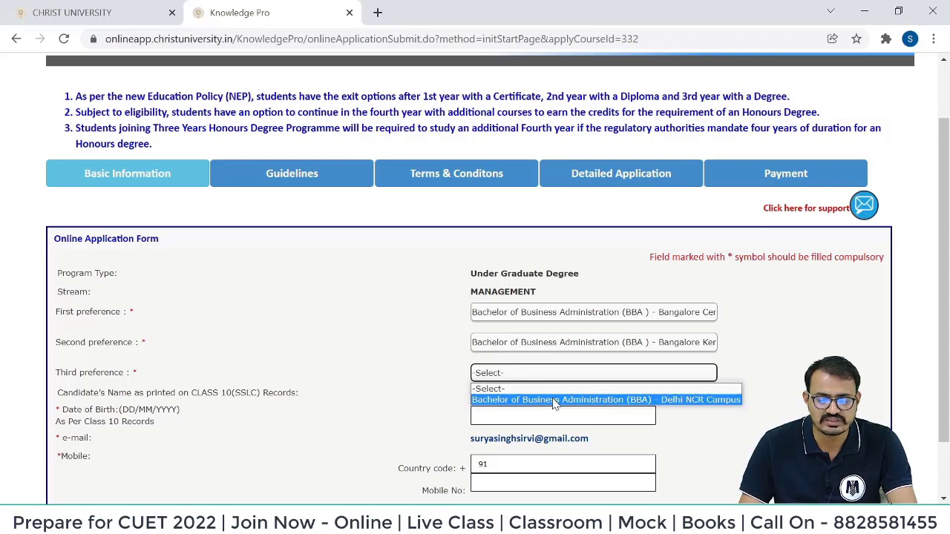
{"action": "left_click", "coordinate": [554, 399]}
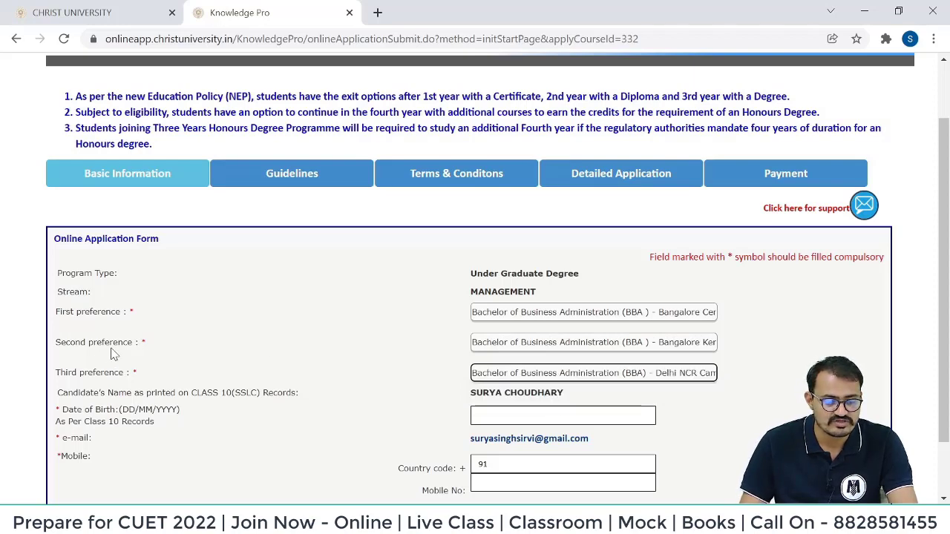
{"action": "left_click_drag", "start_coordinate": [57, 311], "coordinate": [142, 373]}
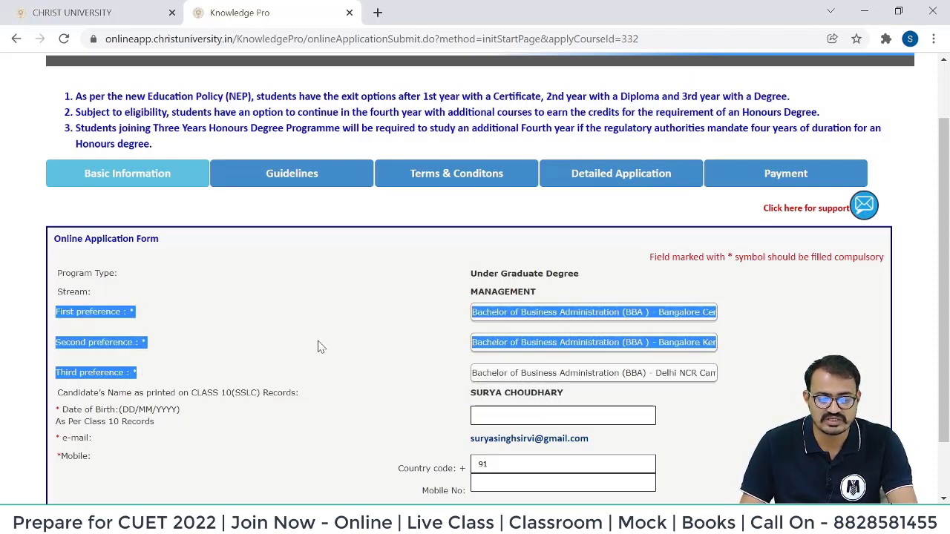
{"action": "scroll", "coordinate": [324, 330], "scroll_direction": "down", "scroll_amount": 1}
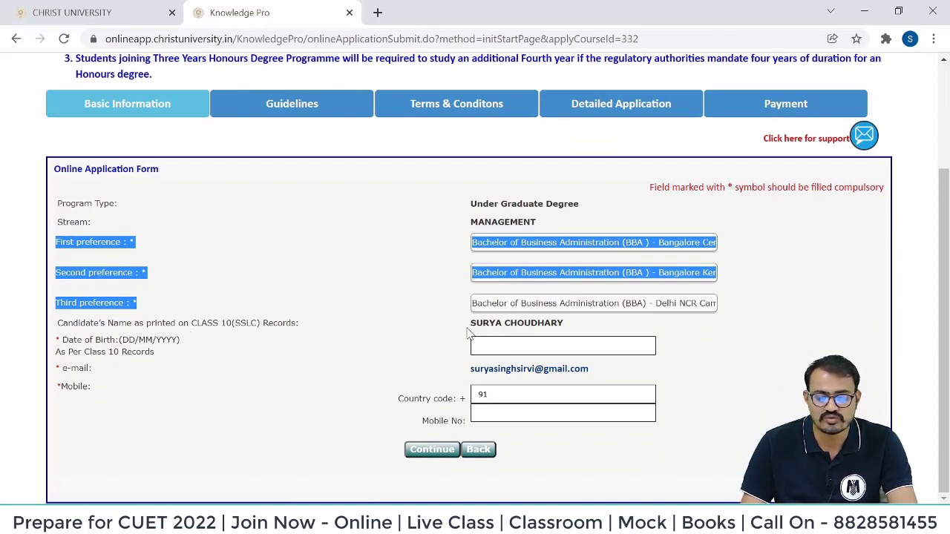
{"action": "left_click_drag", "start_coordinate": [469, 325], "coordinate": [570, 332]}
{"action": "left_click", "coordinate": [570, 333]}
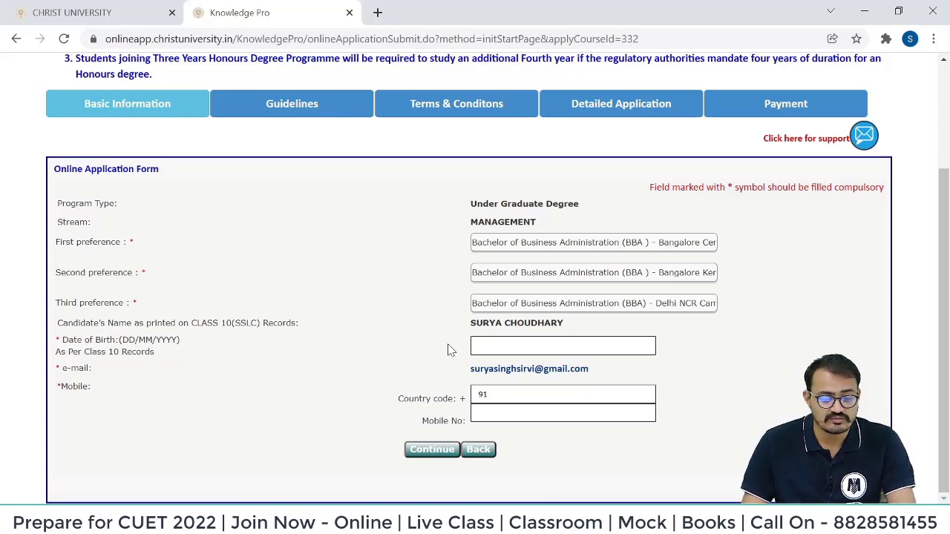
{"action": "left_click", "coordinate": [508, 343]}
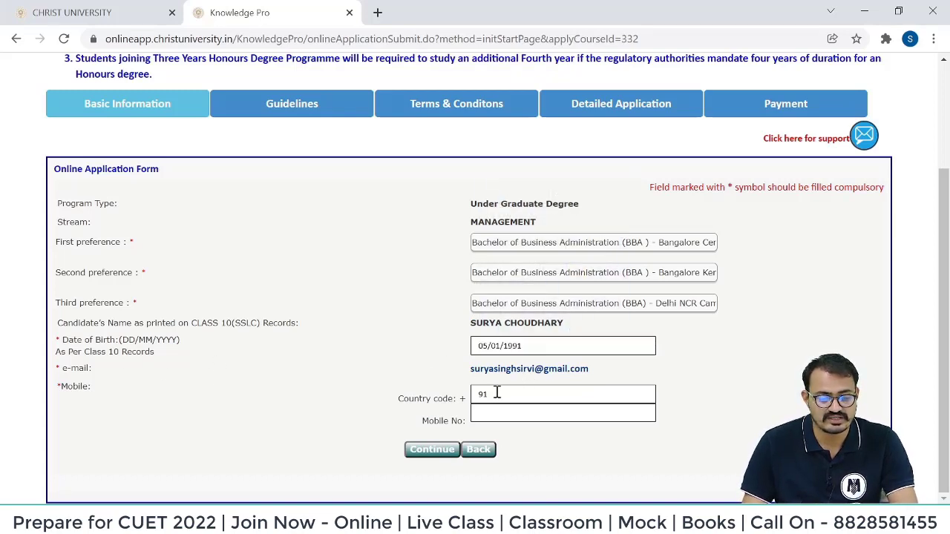
{"action": "left_click", "coordinate": [510, 413]}
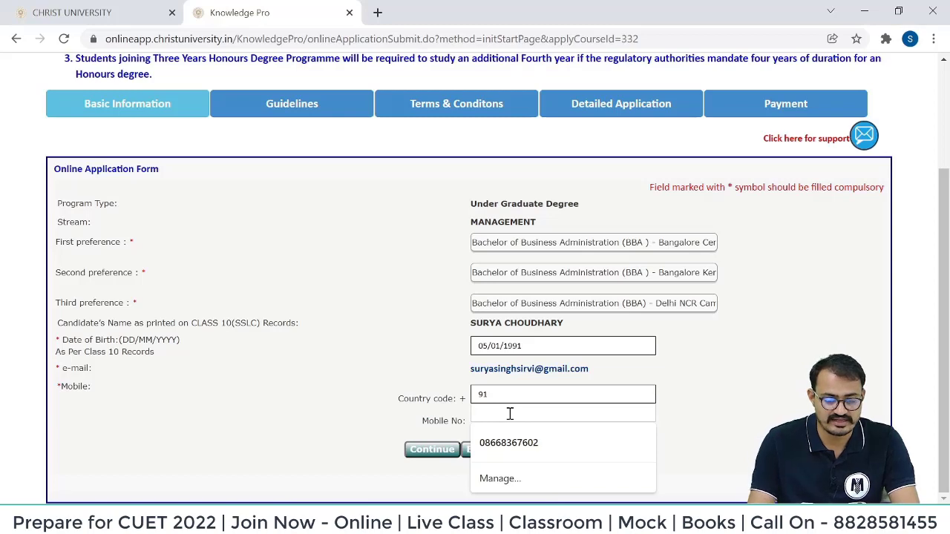
{"action": "left_click", "coordinate": [509, 442]}
{"action": "left_click", "coordinate": [426, 451]}
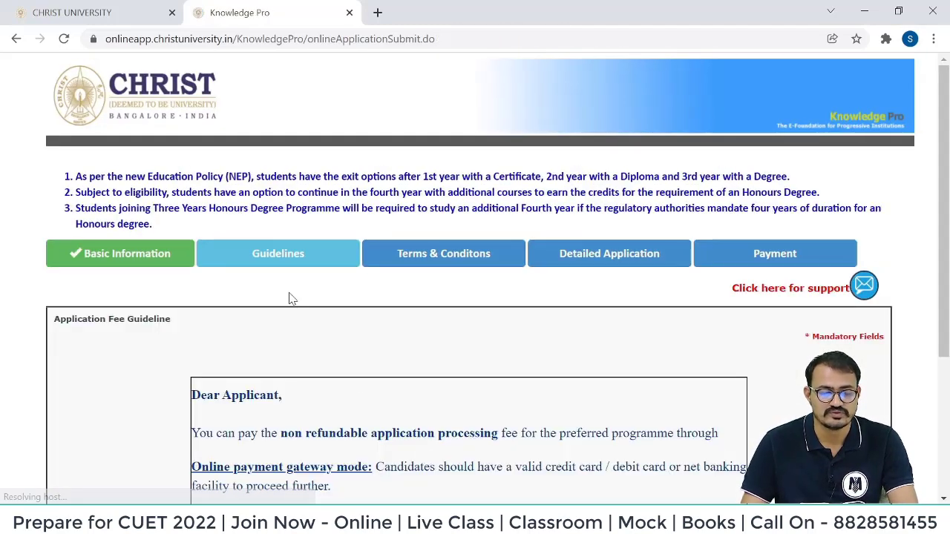
Review the card or net banking payment requirement and accept the application fee guideline.
{"action": "scroll", "coordinate": [230, 236], "scroll_direction": "down", "scroll_amount": 2}
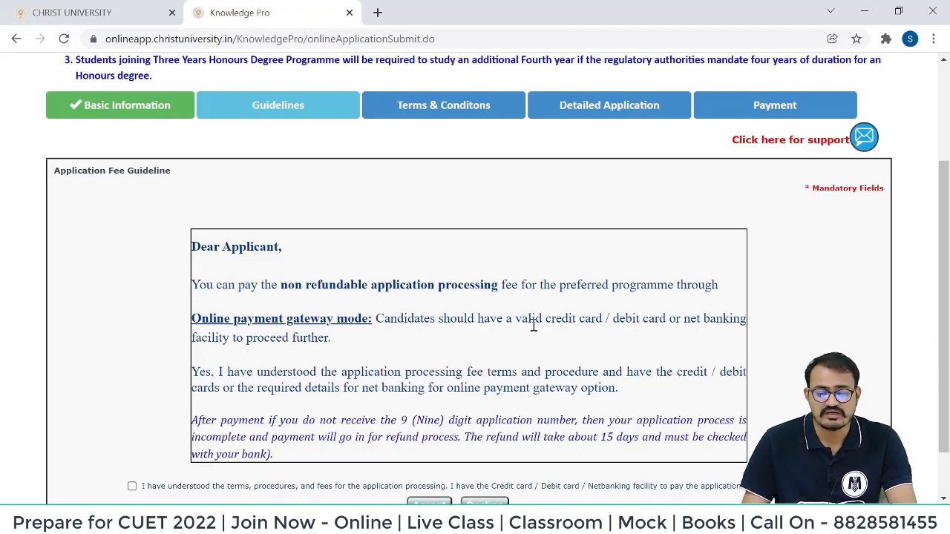
{"action": "left_click_drag", "start_coordinate": [516, 321], "coordinate": [742, 321]}
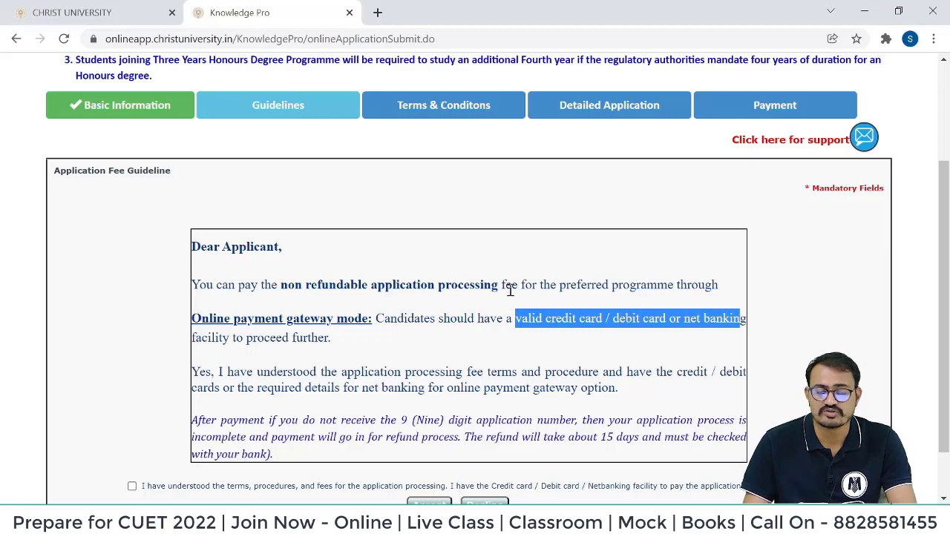
{"action": "scroll", "coordinate": [489, 261], "scroll_direction": "down", "scroll_amount": 1}
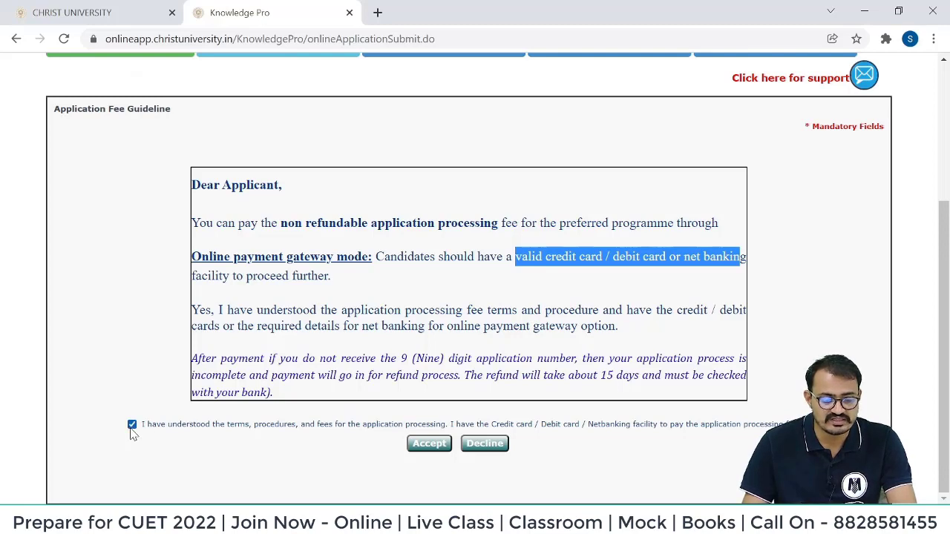
{"action": "left_click", "coordinate": [431, 448]}
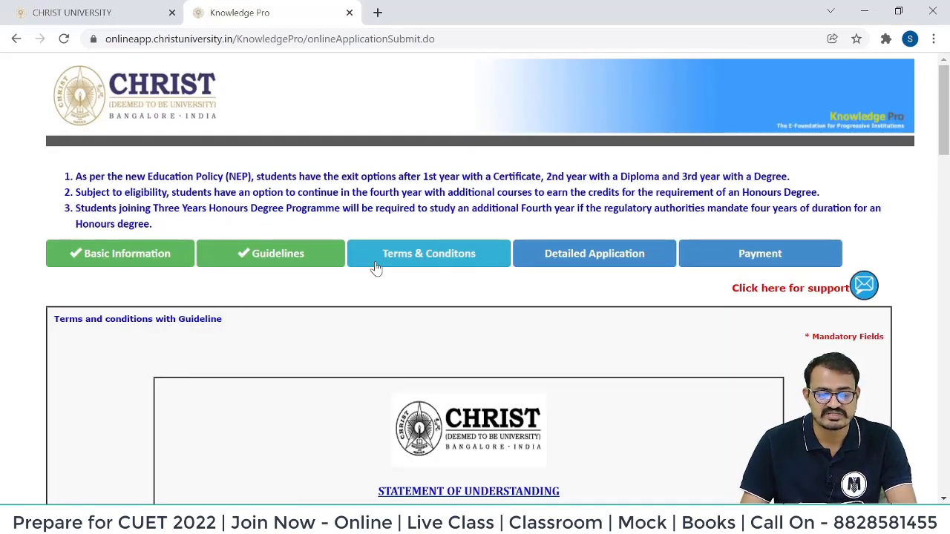
Read the declarations, including the pending-documents deadline and 85% attendance rule, and accept the terms.
{"action": "scroll", "coordinate": [377, 269], "scroll_direction": "down", "scroll_amount": 3}
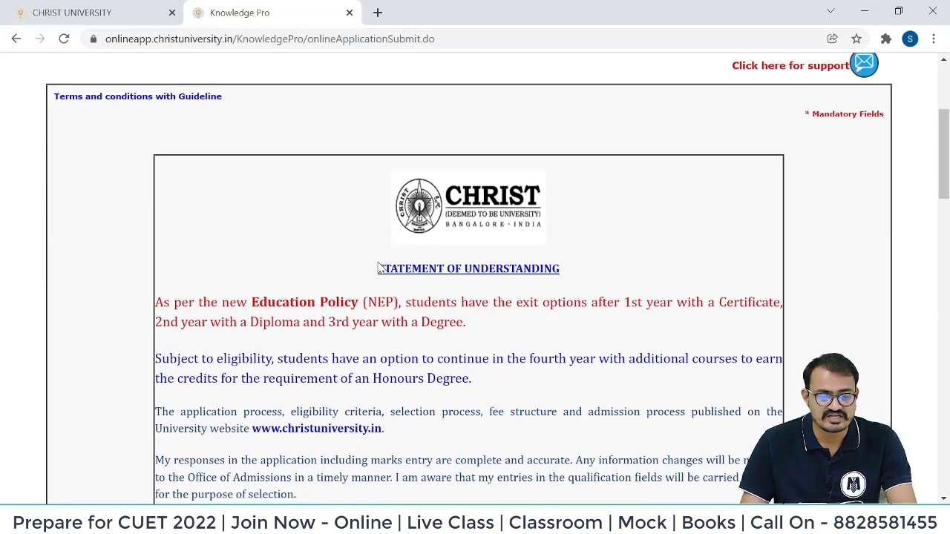
{"action": "scroll", "coordinate": [291, 212], "scroll_direction": "down", "scroll_amount": 3}
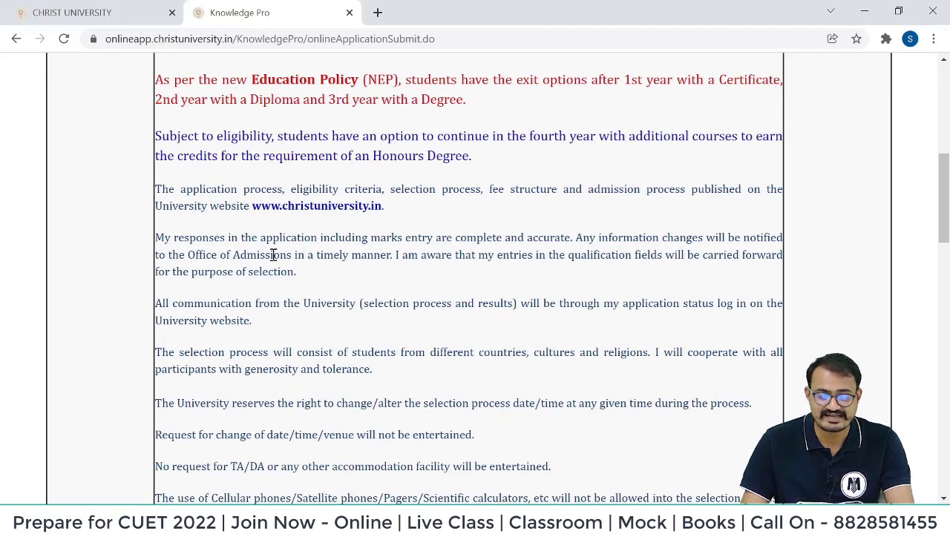
{"action": "left_click_drag", "start_coordinate": [156, 306], "coordinate": [256, 320]}
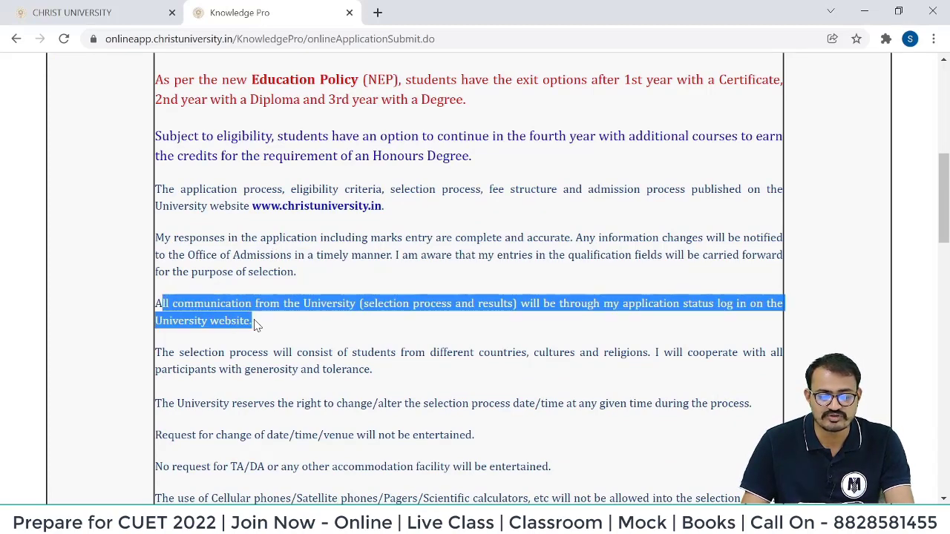
{"action": "left_click", "coordinate": [617, 322]}
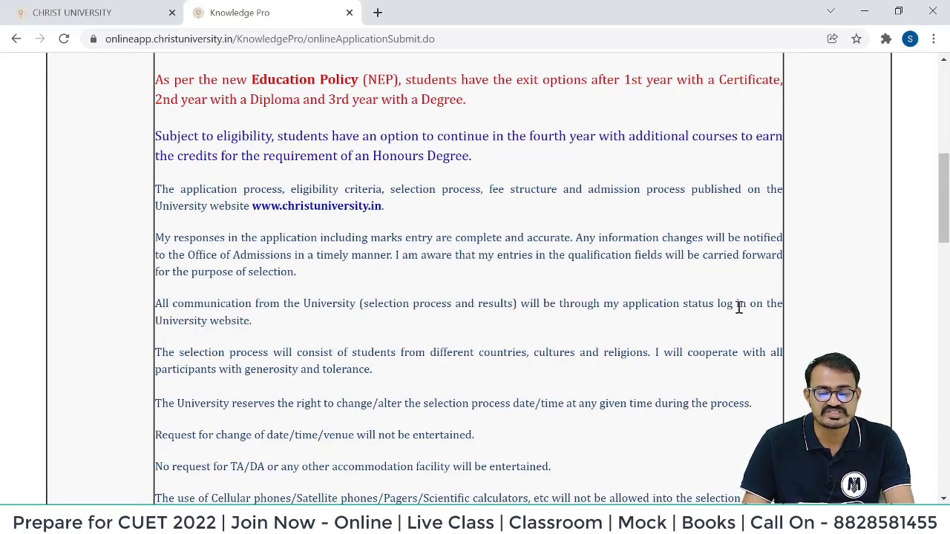
{"action": "left_click_drag", "start_coordinate": [257, 321], "coordinate": [143, 329]}
{"action": "left_click", "coordinate": [279, 333]}
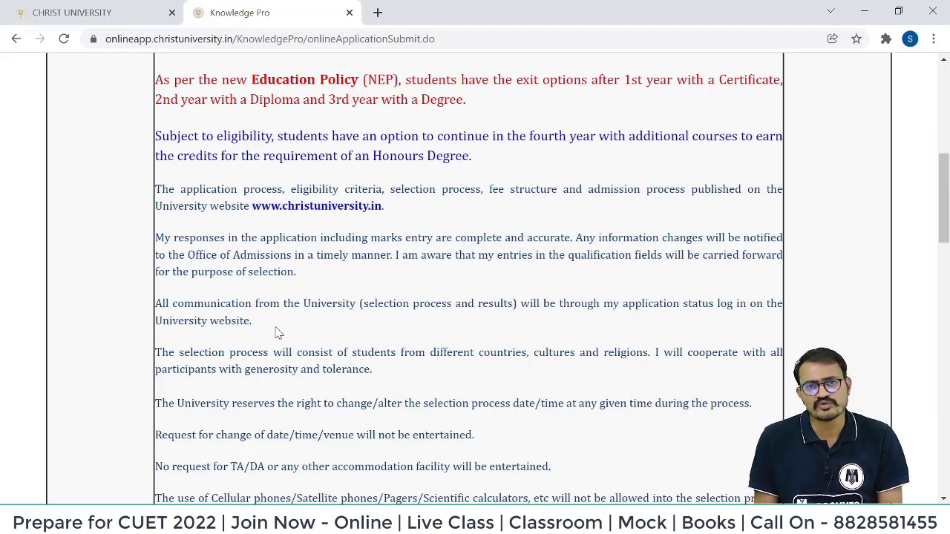
{"action": "scroll", "coordinate": [245, 85], "scroll_direction": "down", "scroll_amount": 10}
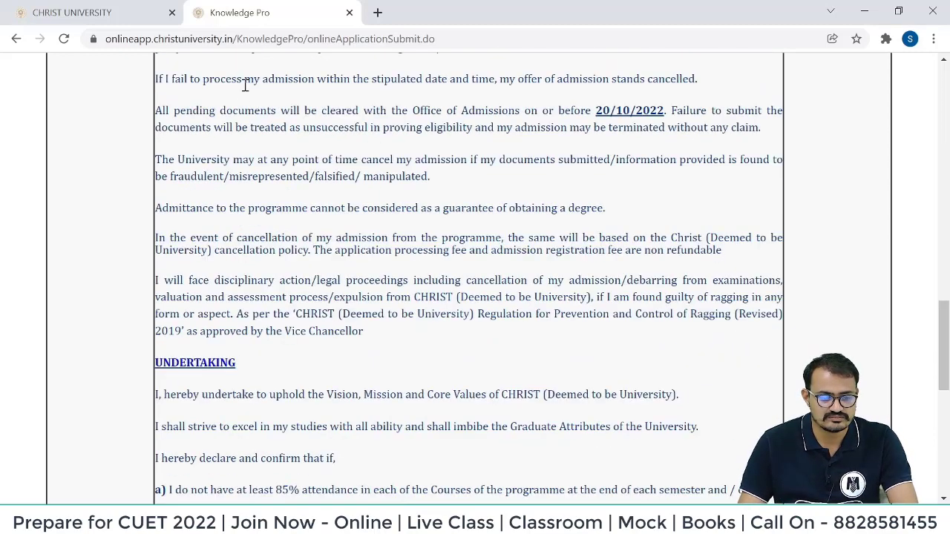
{"action": "left_click_drag", "start_coordinate": [182, 110], "coordinate": [765, 131]}
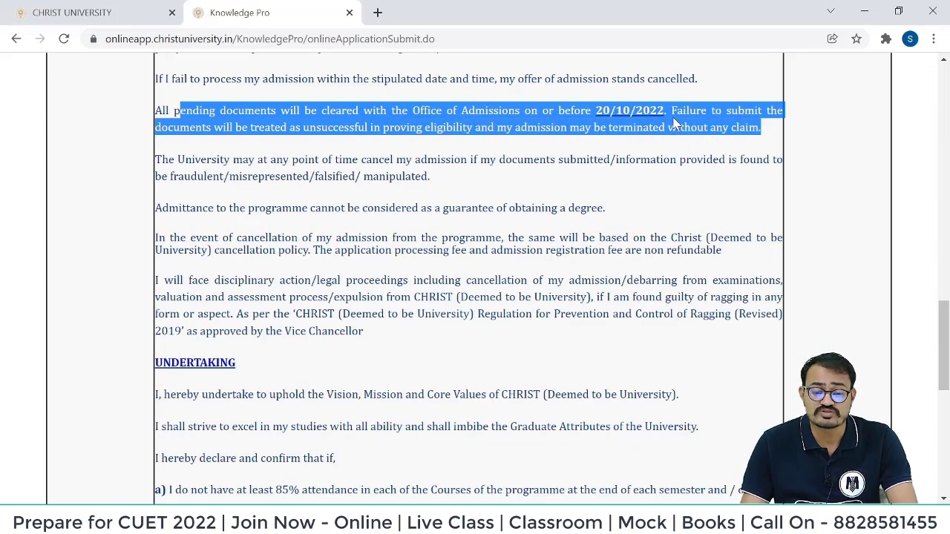
{"action": "scroll", "coordinate": [294, 184], "scroll_direction": "down", "scroll_amount": 4}
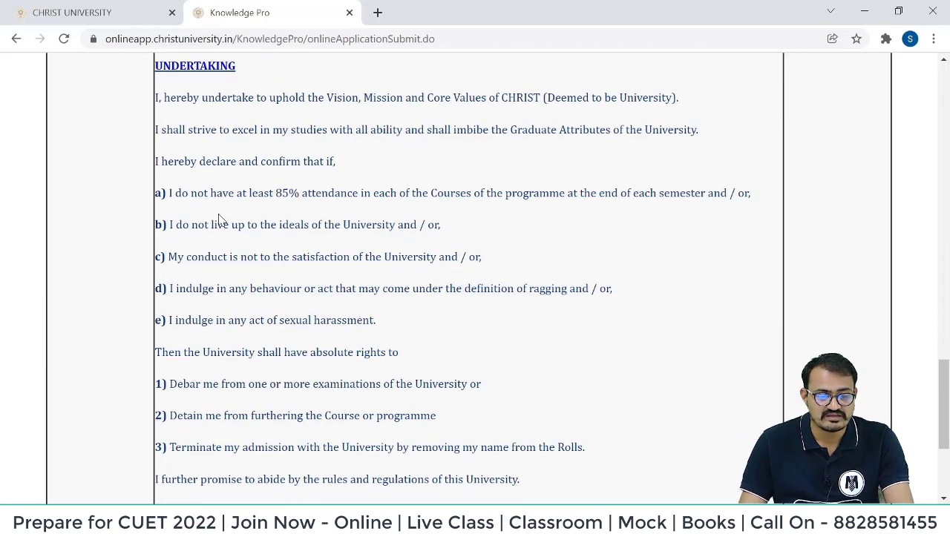
{"action": "left_click_drag", "start_coordinate": [276, 198], "coordinate": [398, 197]}
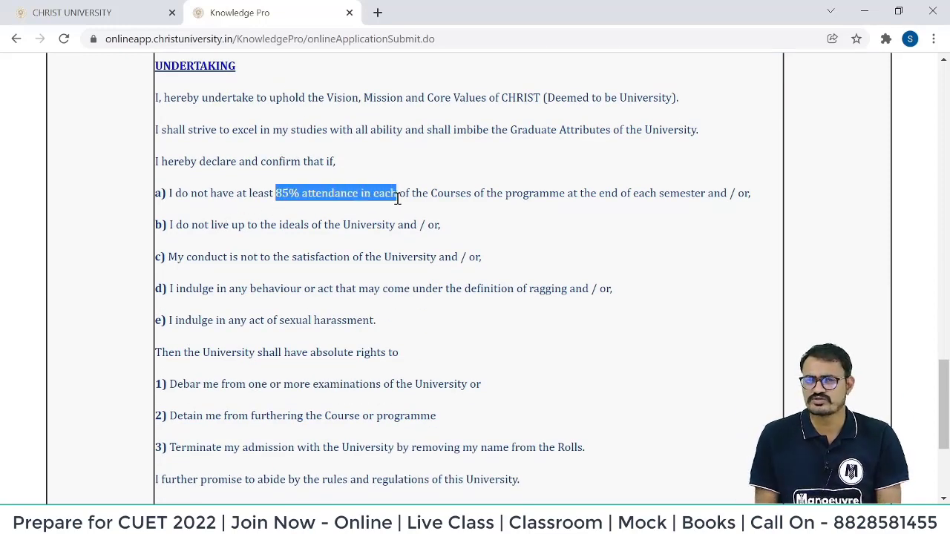
{"action": "scroll", "coordinate": [385, 208], "scroll_direction": "down", "scroll_amount": 3}
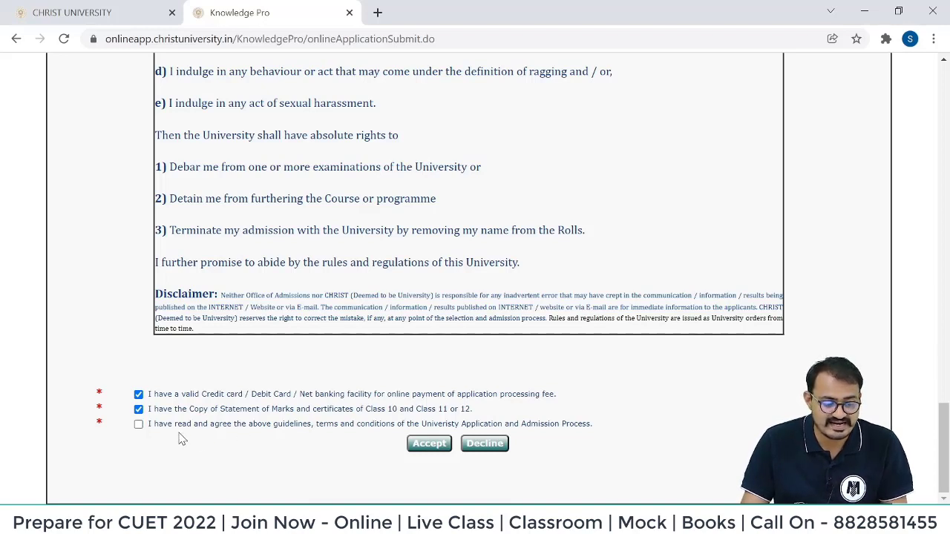
{"action": "left_click", "coordinate": [431, 446]}
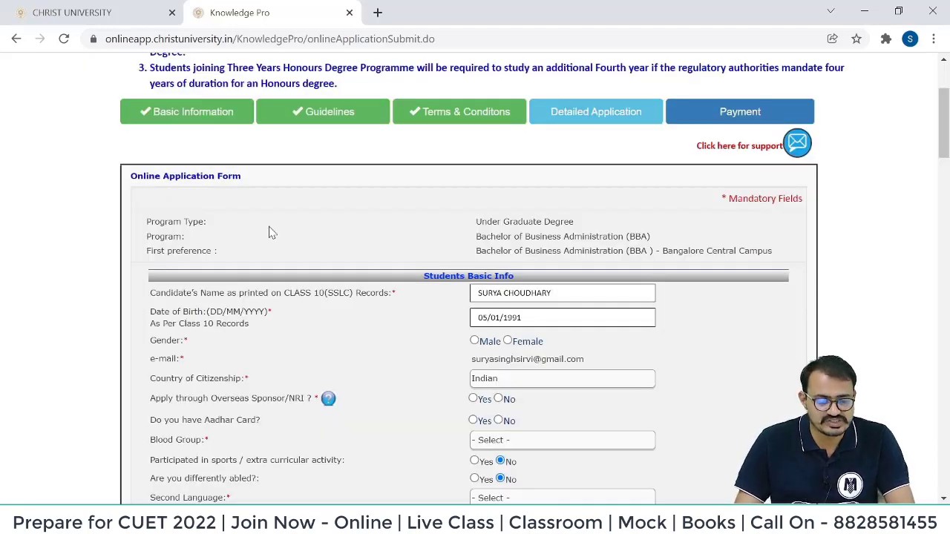
Set gender Male, NRI No, Aadhar Yes, and blood group AB+ve.
{"action": "left_click_drag", "start_coordinate": [475, 221], "coordinate": [781, 254]}
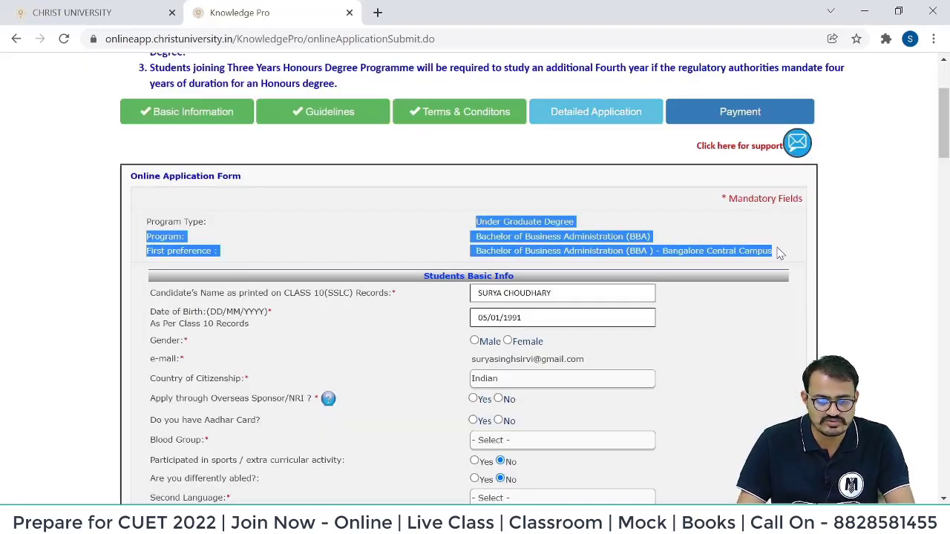
{"action": "left_click", "coordinate": [420, 318]}
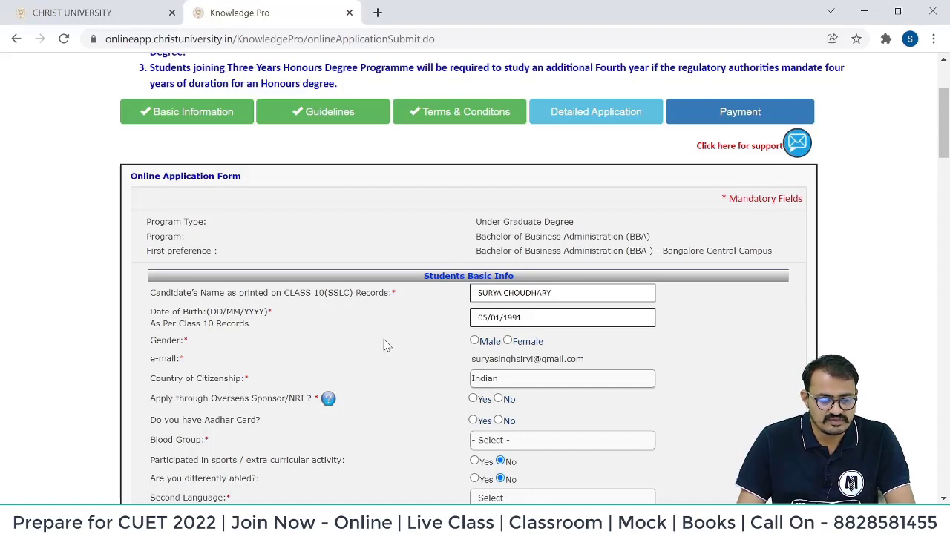
{"action": "left_click", "coordinate": [477, 343]}
{"action": "scroll", "coordinate": [413, 367], "scroll_direction": "down", "scroll_amount": 1}
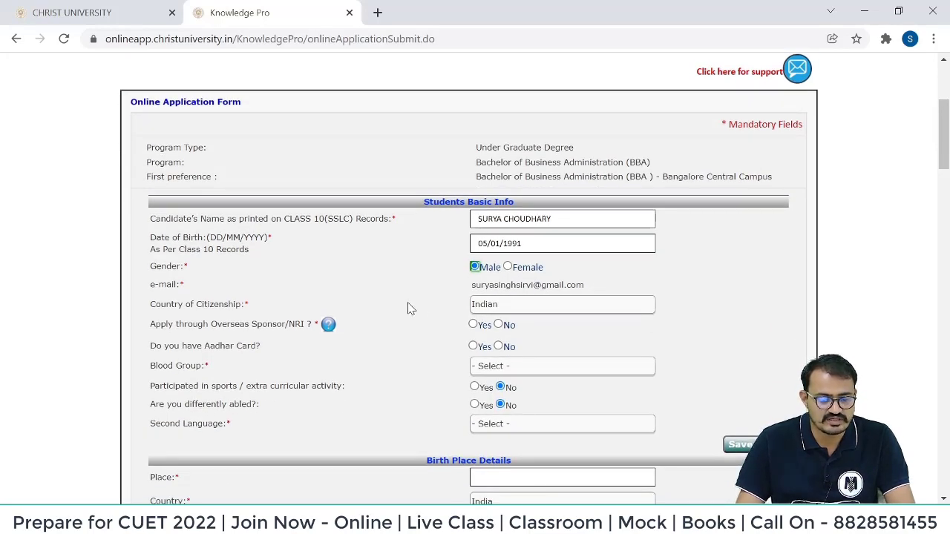
{"action": "left_click", "coordinate": [498, 327]}
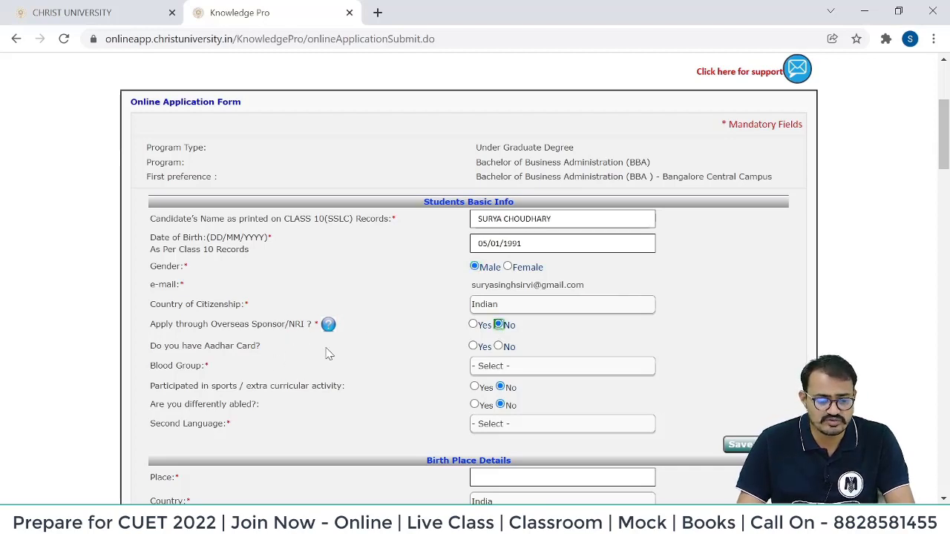
{"action": "left_click", "coordinate": [474, 348]}
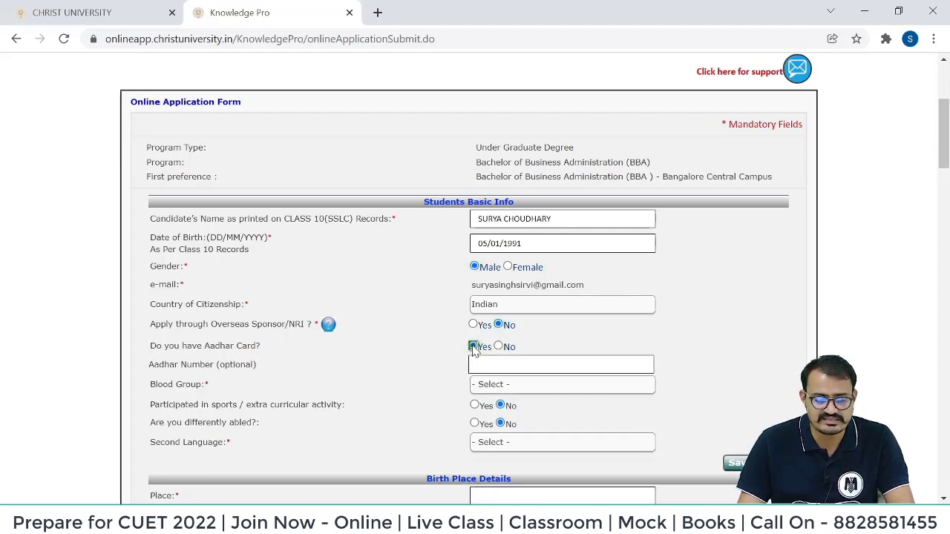
{"action": "left_click", "coordinate": [490, 385]}
{"action": "left_click", "coordinate": [486, 443]}
Choose Hindi as the second language and save the application as a draft.
{"action": "scroll", "coordinate": [214, 250], "scroll_direction": "down", "scroll_amount": 2}
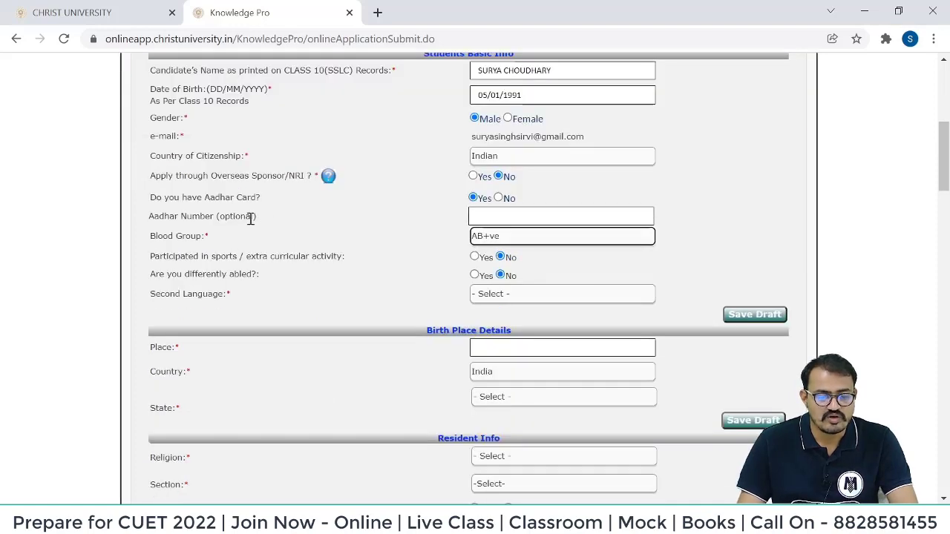
{"action": "scroll", "coordinate": [265, 210], "scroll_direction": "up", "scroll_amount": 2}
{"action": "scroll", "coordinate": [266, 210], "scroll_direction": "up", "scroll_amount": 1}
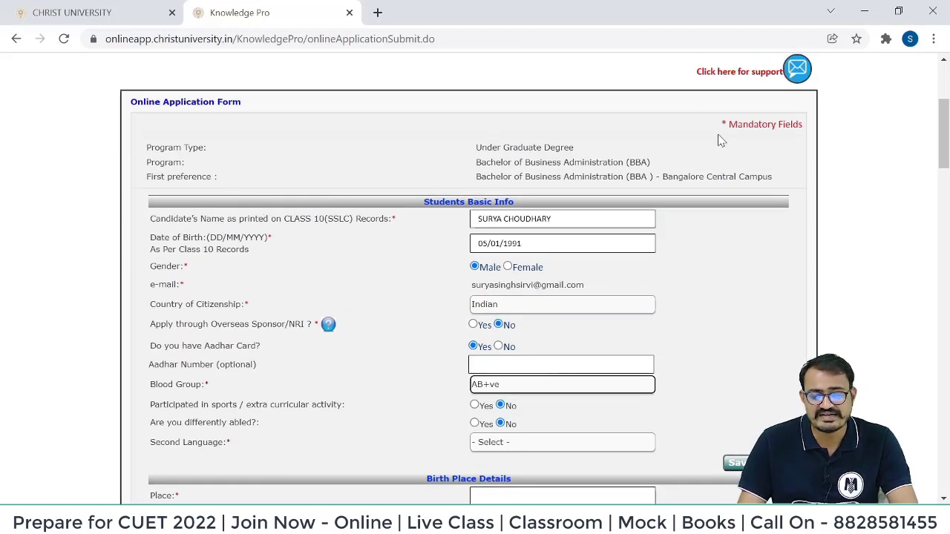
{"action": "left_click_drag", "start_coordinate": [721, 124], "coordinate": [798, 141]}
{"action": "left_click", "coordinate": [797, 141]}
{"action": "scroll", "coordinate": [798, 141], "scroll_direction": "down", "scroll_amount": 2}
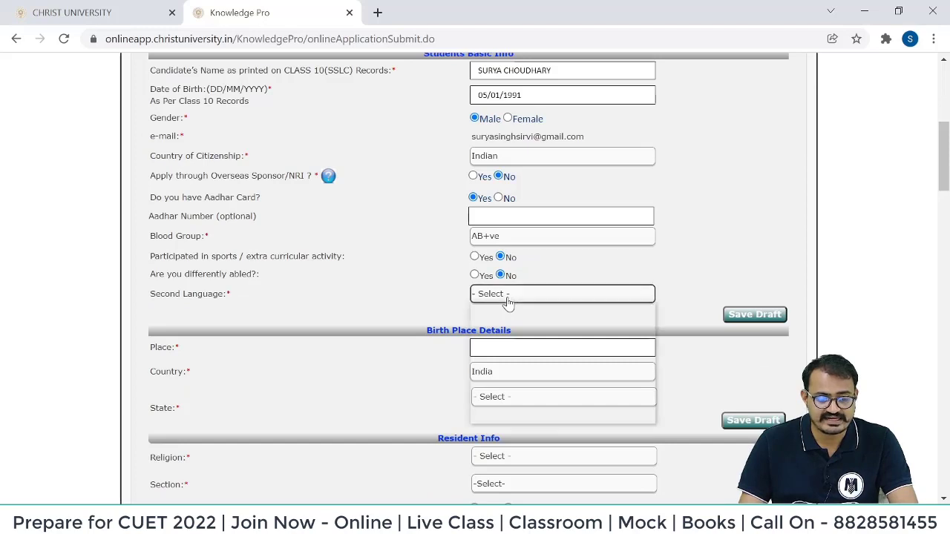
{"action": "left_click", "coordinate": [509, 297]}
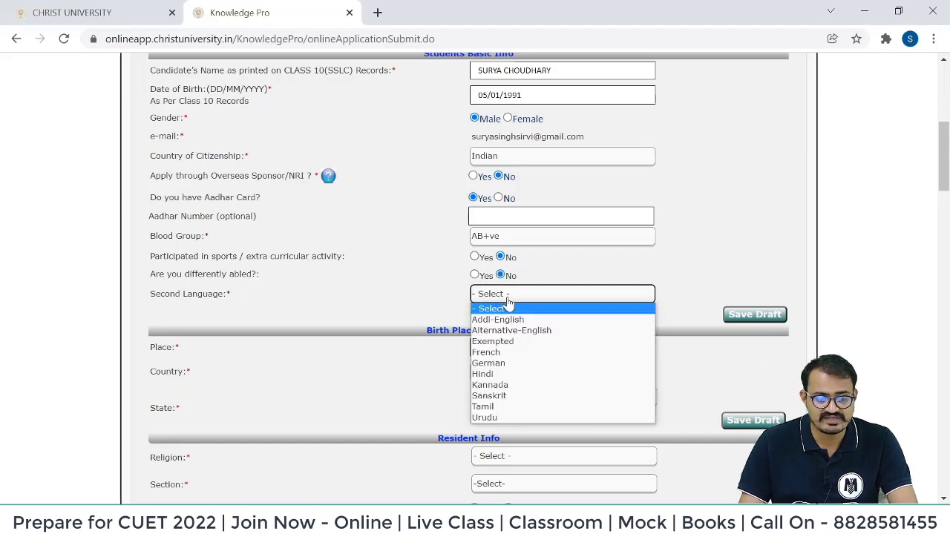
{"action": "left_click", "coordinate": [510, 376]}
{"action": "left_click", "coordinate": [746, 318]}
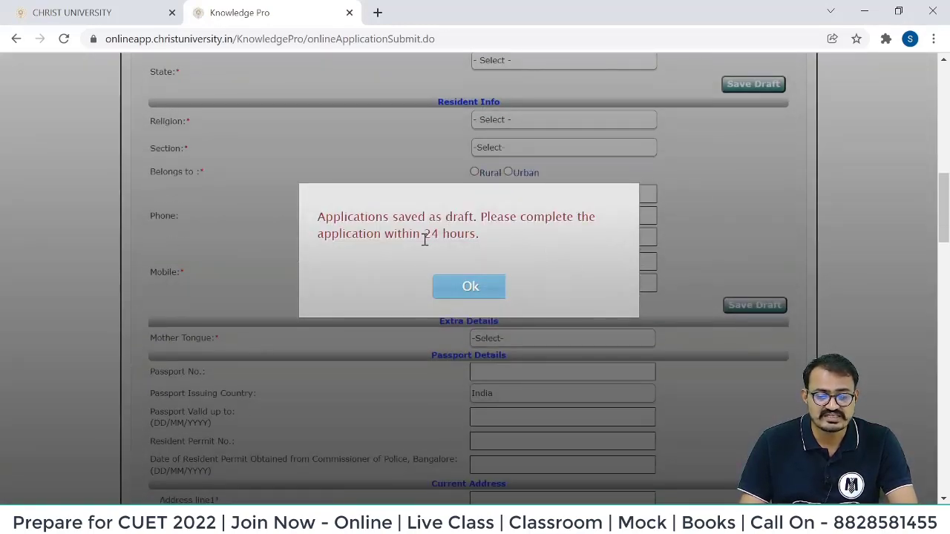
Close the 'Applications saved as draft' message and scroll back to the application form.
{"action": "left_click_drag", "start_coordinate": [324, 220], "coordinate": [493, 275]}
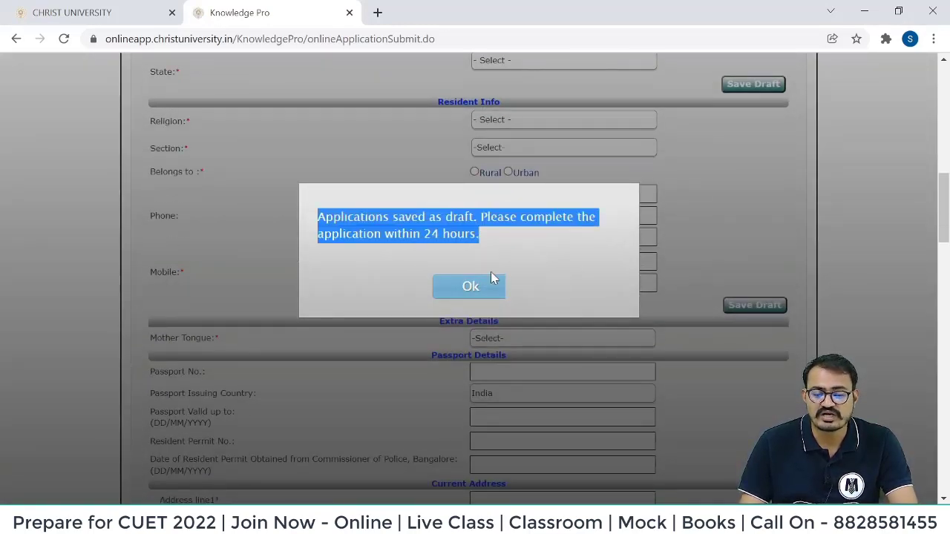
{"action": "left_click", "coordinate": [488, 290]}
{"action": "scroll", "coordinate": [481, 199], "scroll_direction": "up", "scroll_amount": 6}
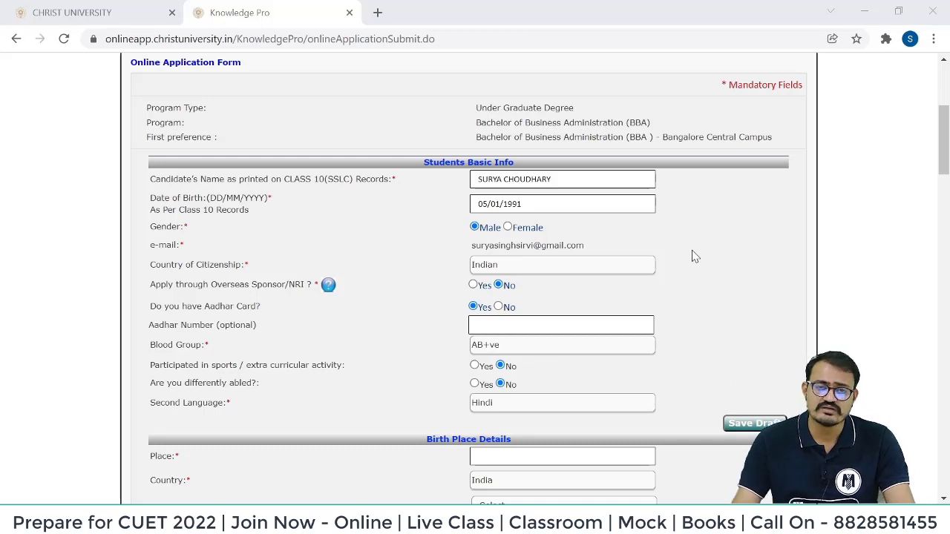
Enter birthplace pune, state Maharashtra, religion Hinduism, section General, and mark residence as Rural.
{"action": "scroll", "coordinate": [490, 300], "scroll_direction": "down", "scroll_amount": 2}
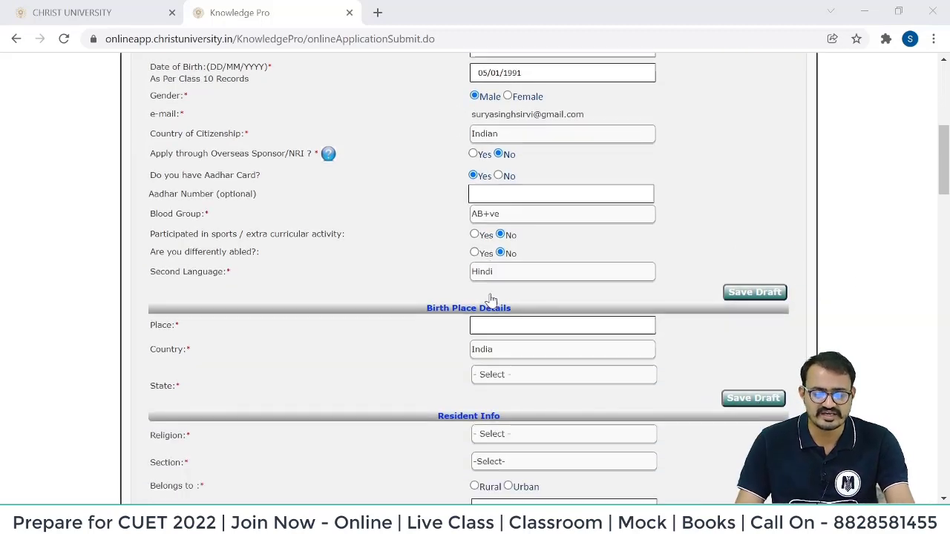
{"action": "left_click", "coordinate": [505, 310]}
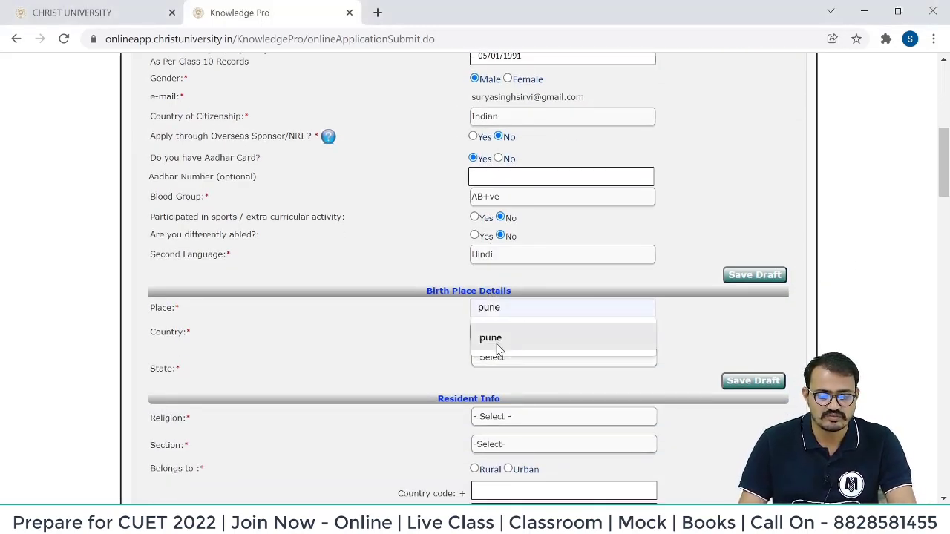
{"action": "left_click", "coordinate": [491, 339]}
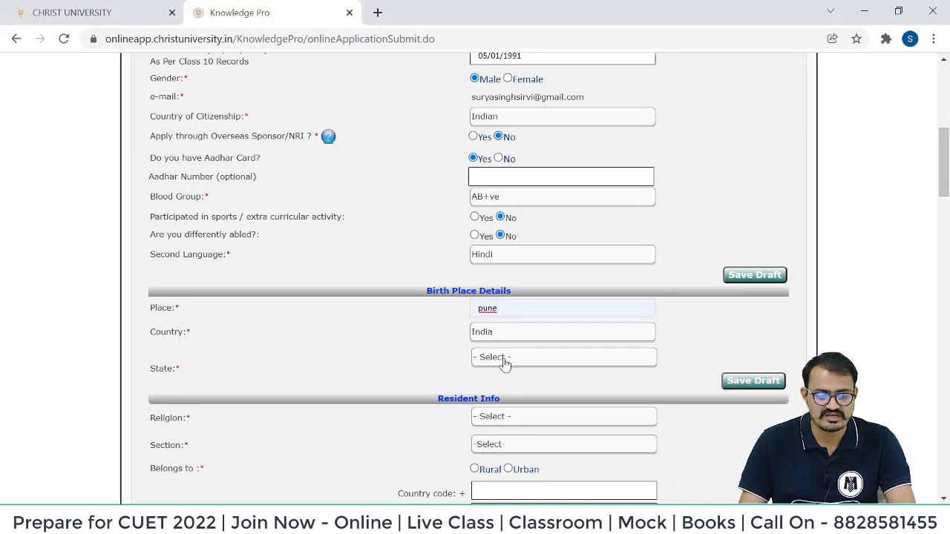
{"action": "left_click", "coordinate": [505, 363]}
{"action": "left_click", "coordinate": [505, 160]}
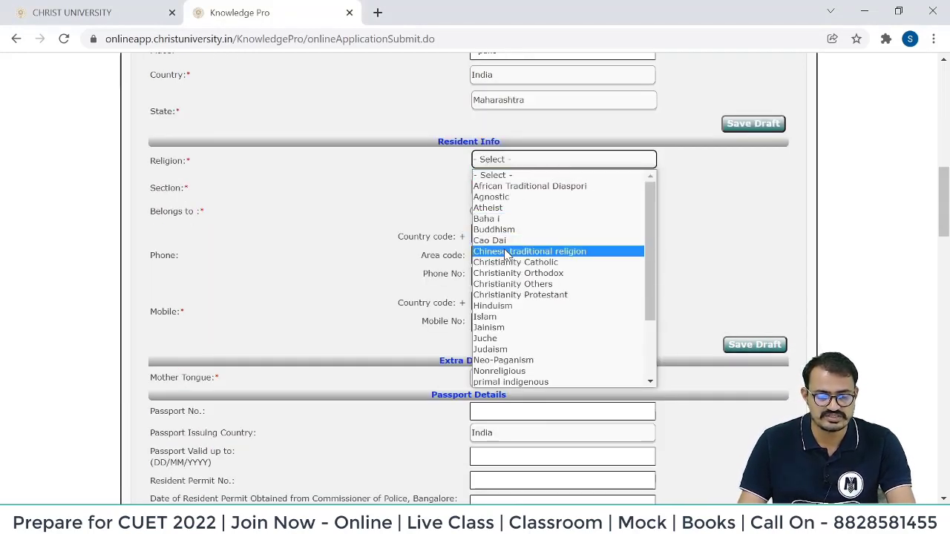
{"action": "left_click", "coordinate": [486, 322]}
{"action": "left_click", "coordinate": [517, 188]}
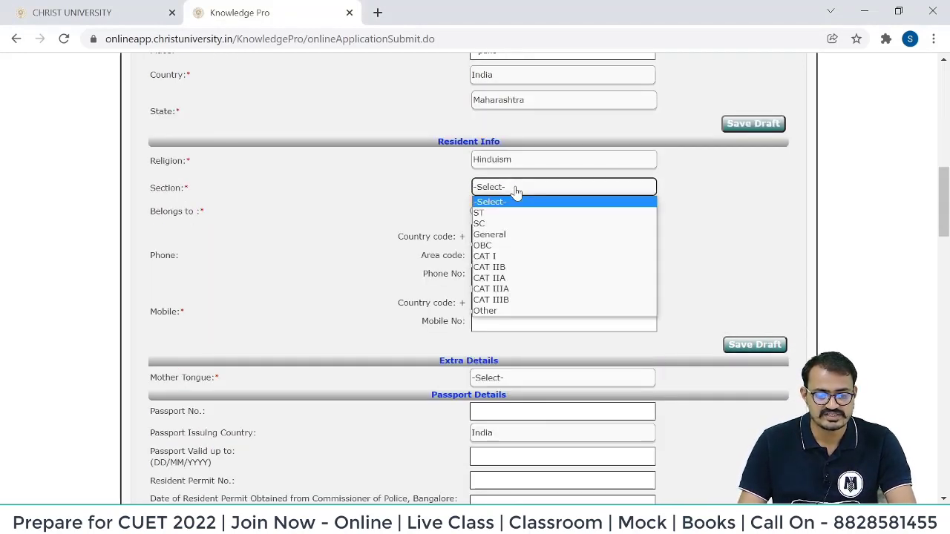
{"action": "left_click", "coordinate": [512, 234]}
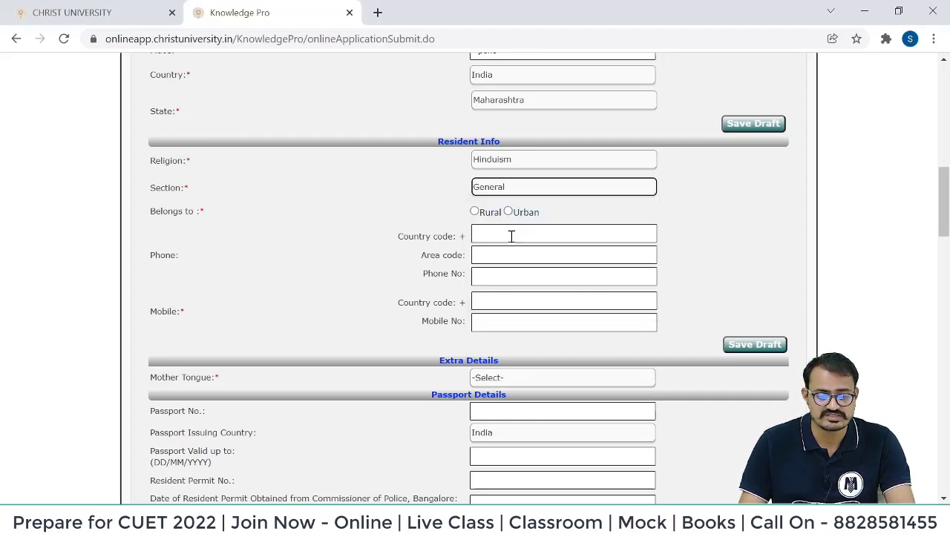
{"action": "left_click", "coordinate": [474, 212]}
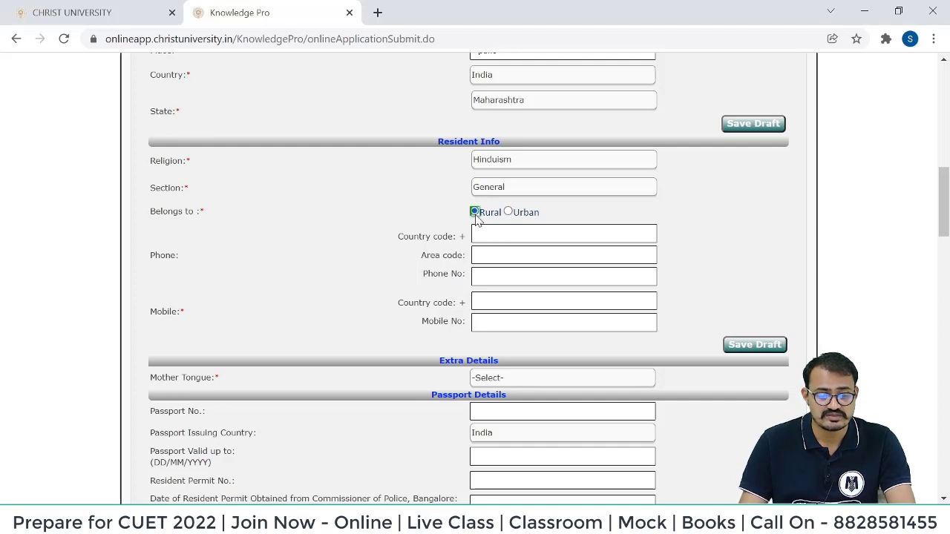
Fill the phone country code 91, area code and phone number from saved suggestions.
{"action": "left_click", "coordinate": [496, 235]}
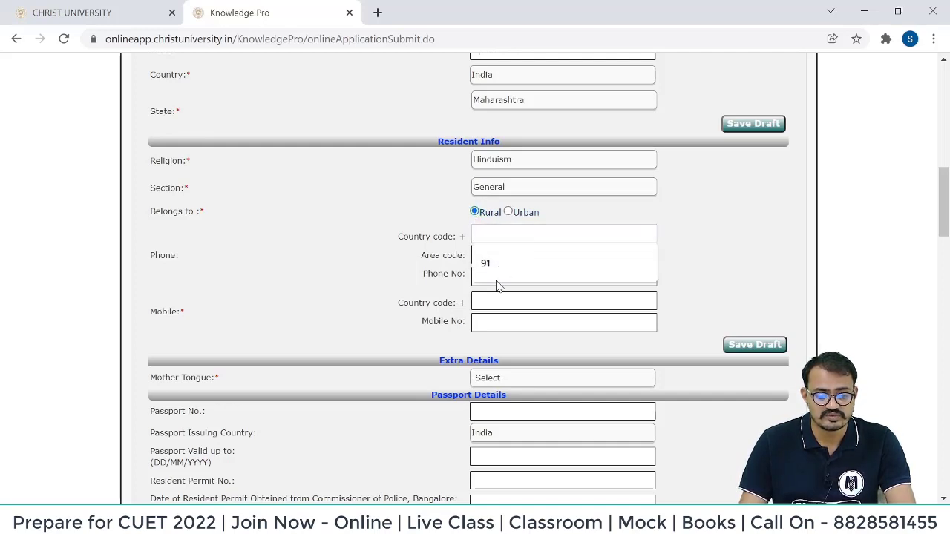
{"action": "left_click", "coordinate": [496, 269]}
{"action": "left_click", "coordinate": [498, 254]}
{"action": "left_click", "coordinate": [508, 285]}
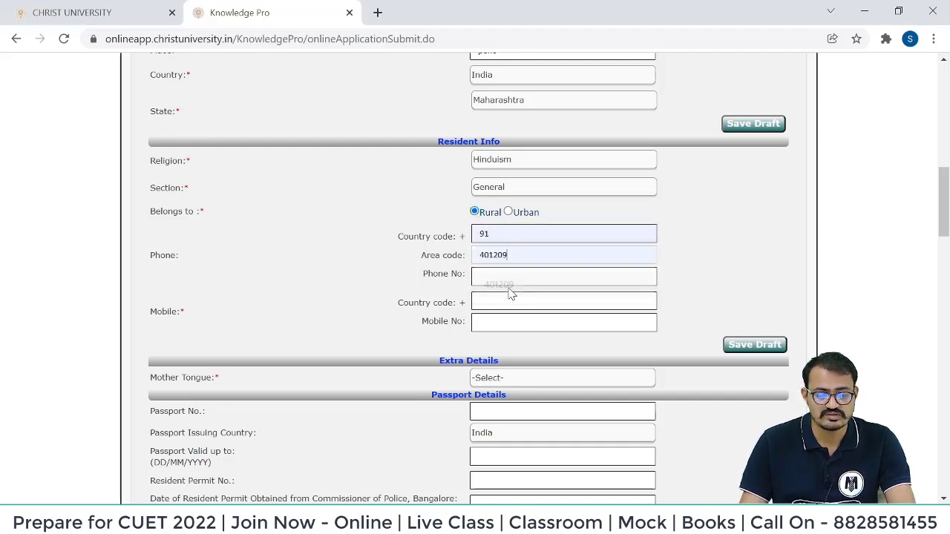
{"action": "left_click", "coordinate": [513, 275]}
{"action": "left_click", "coordinate": [509, 305]}
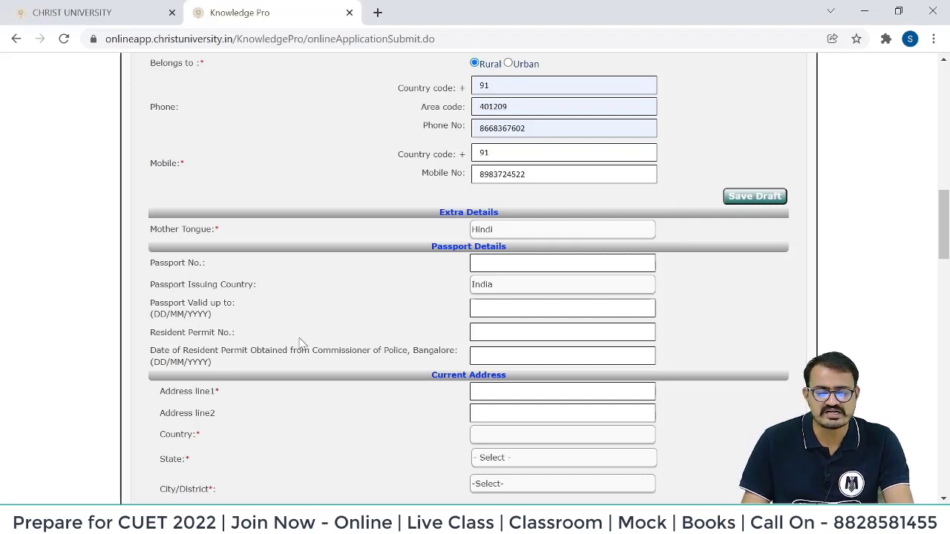
Enter the Mumbai current address with country India, and mark the permanent address as the same.
{"action": "scroll", "coordinate": [312, 318], "scroll_direction": "down", "scroll_amount": 2}
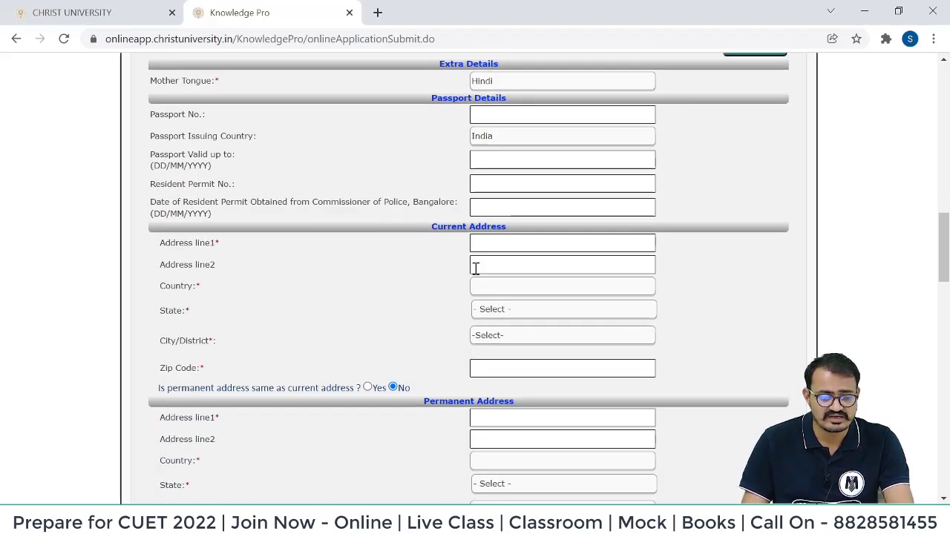
{"action": "left_click", "coordinate": [490, 249]}
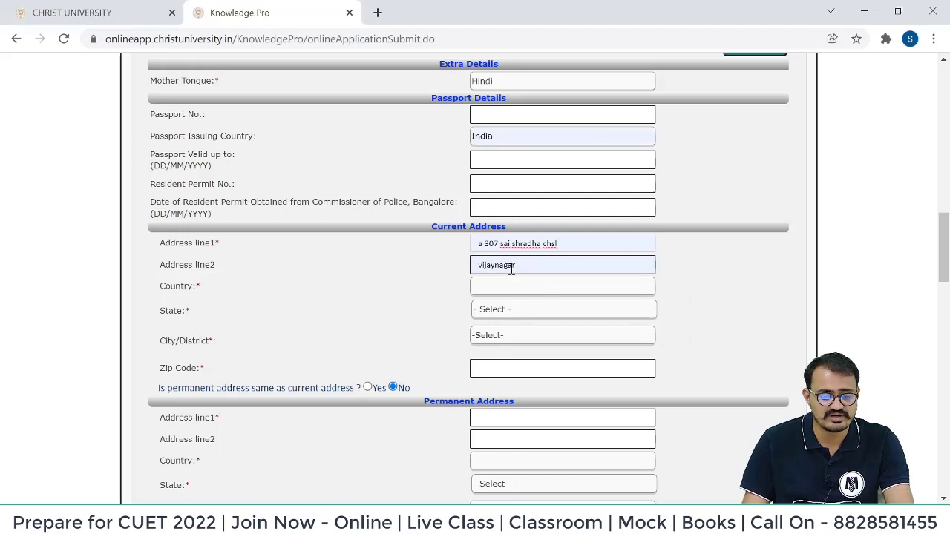
{"action": "left_click", "coordinate": [501, 294]}
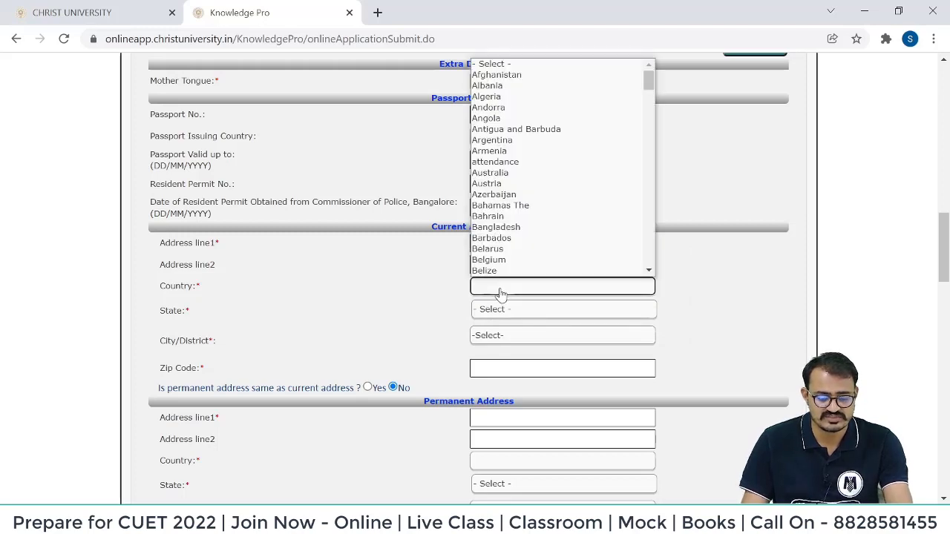
{"action": "key", "text": "i"}
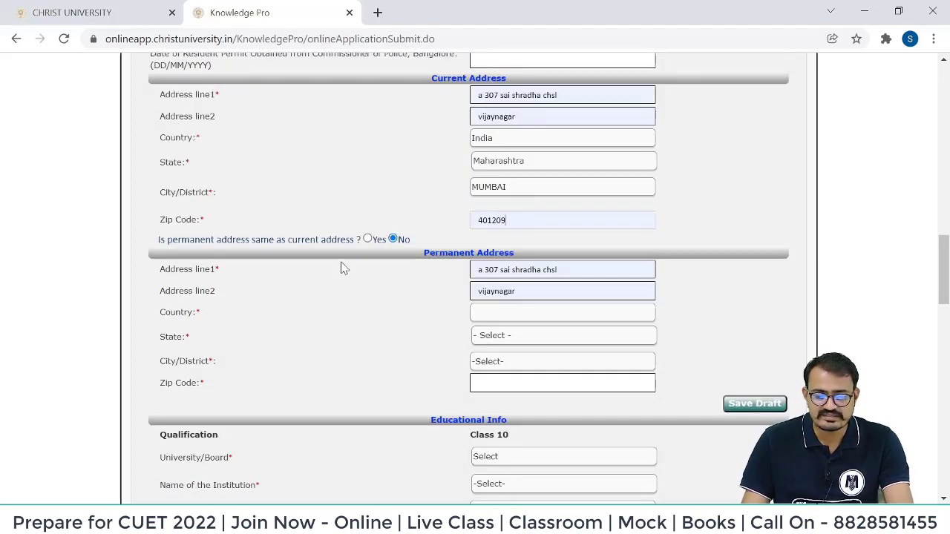
{"action": "left_click", "coordinate": [368, 239]}
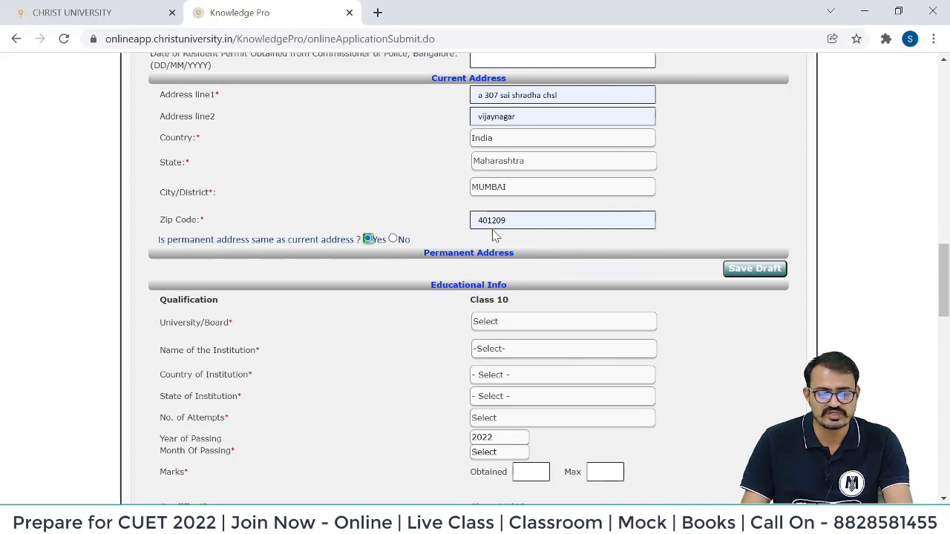
{"action": "scroll", "coordinate": [496, 236], "scroll_direction": "down", "scroll_amount": 2}
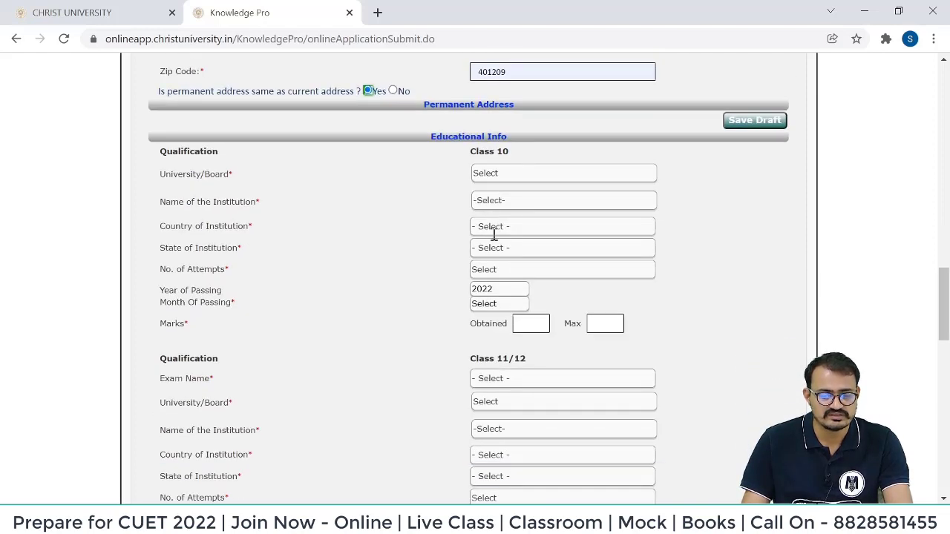
Set the Class 10 board and institution to Other, typing maharashtra state board and the institution name.
{"action": "left_click", "coordinate": [505, 177]}
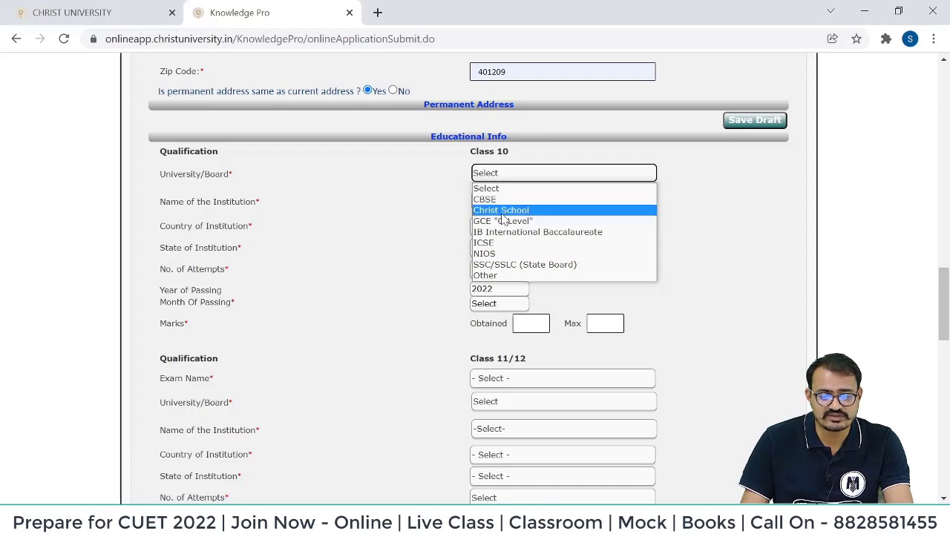
{"action": "left_click", "coordinate": [505, 277]}
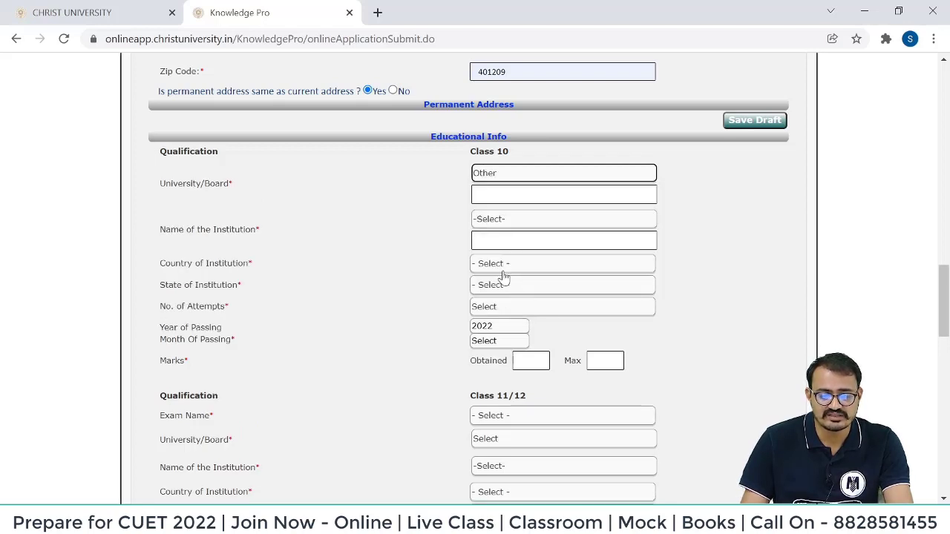
{"action": "left_click", "coordinate": [501, 196]}
{"action": "left_click", "coordinate": [498, 221]}
{"action": "left_click", "coordinate": [500, 245]}
{"action": "left_click", "coordinate": [503, 193]}
{"action": "type", "text": "maha"}
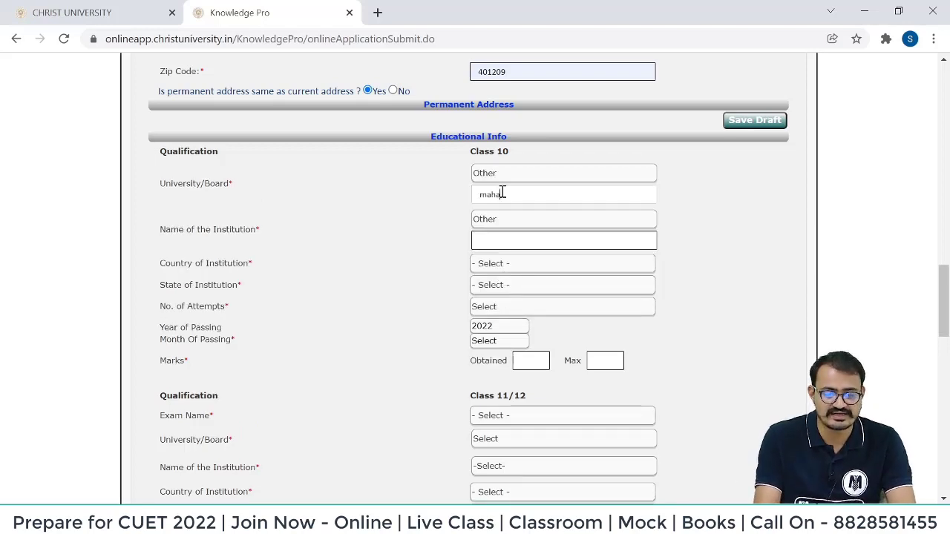
{"action": "type", "text": "rash"}
{"action": "type", "text": "t"}
{"action": "left_click", "coordinate": [513, 272]}
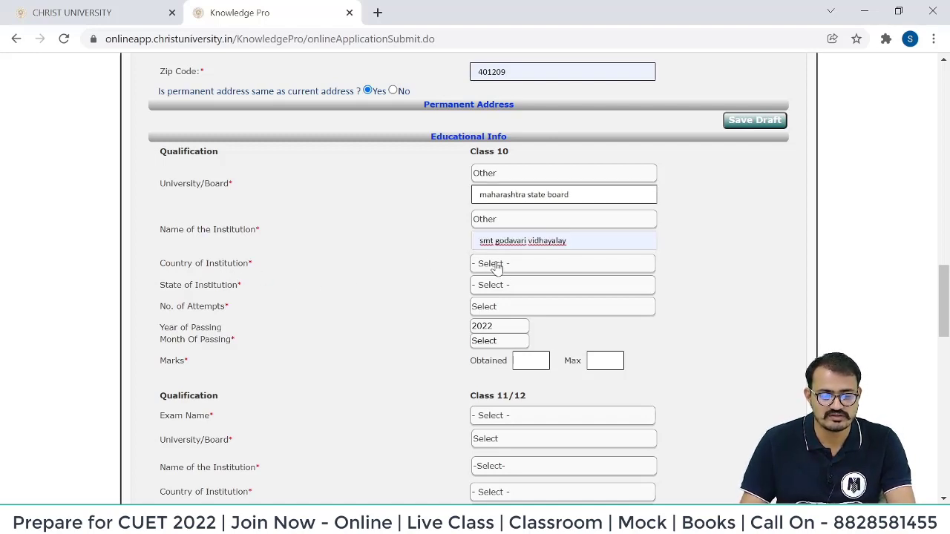
Set the Class 10 institution to India, Maharashtra, with 1 attempt, passed MAR 2018.
{"action": "left_click", "coordinate": [495, 265]}
{"action": "key", "text": "i"}
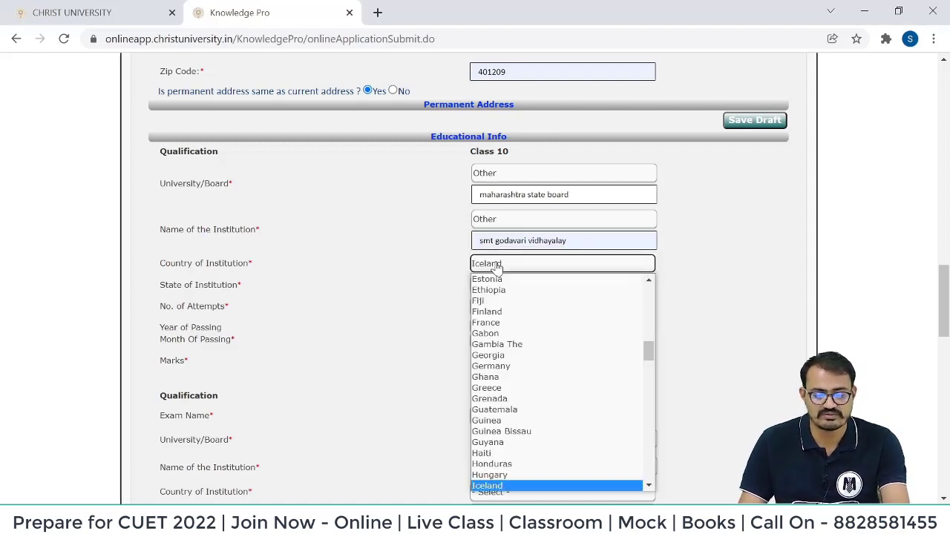
{"action": "key", "text": "n"}
{"action": "key", "text": "Return"}
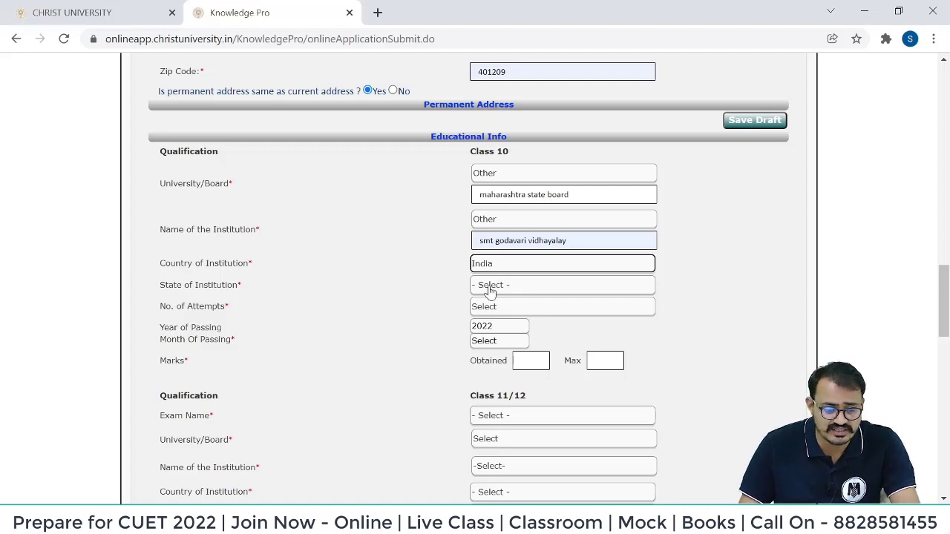
{"action": "left_click", "coordinate": [497, 288]}
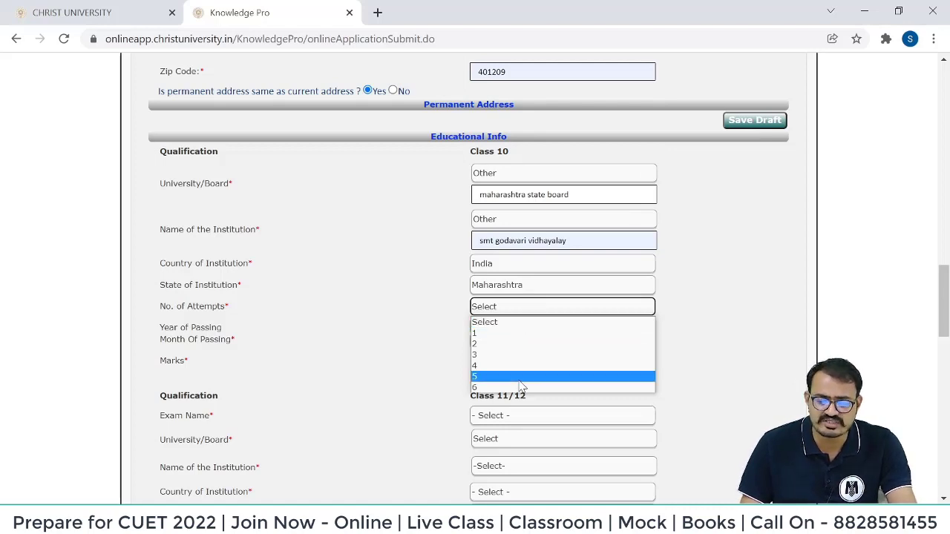
{"action": "left_click", "coordinate": [516, 333]}
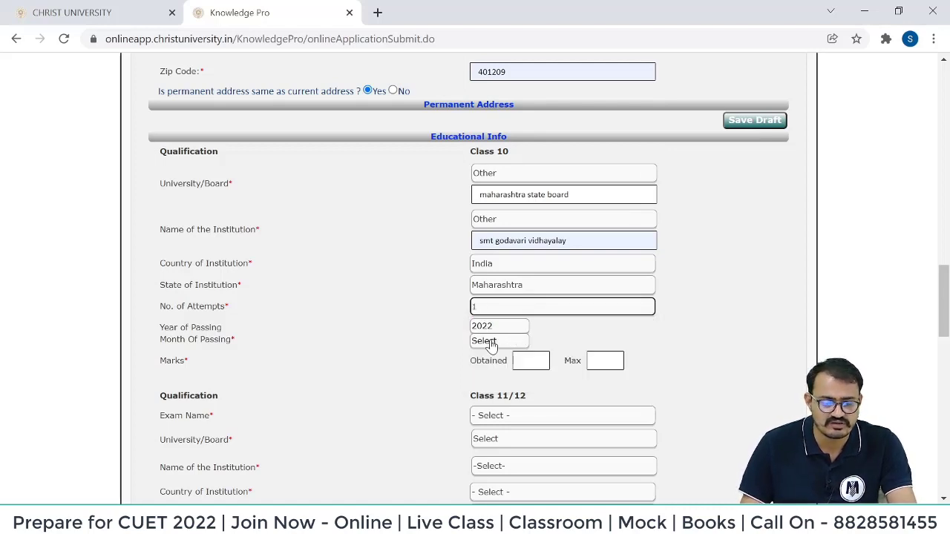
{"action": "left_click", "coordinate": [502, 328]}
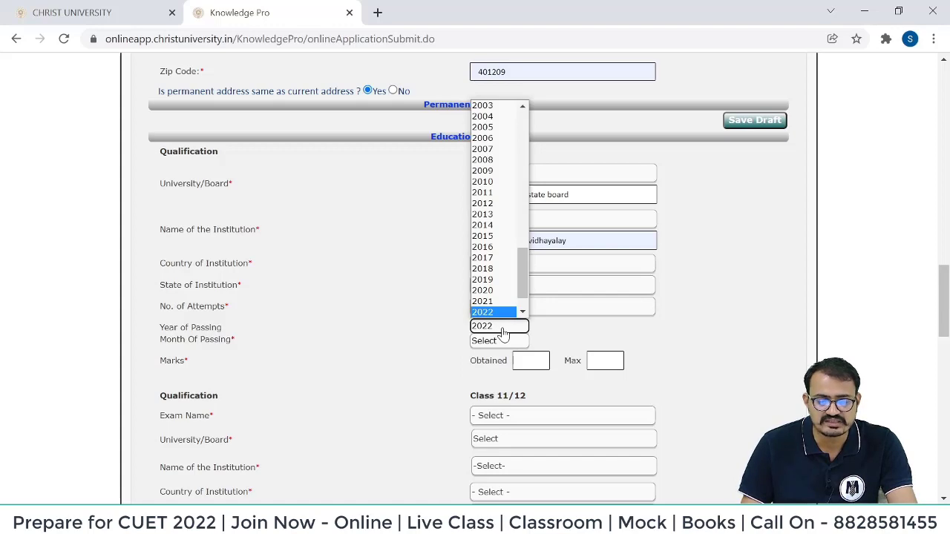
{"action": "left_click", "coordinate": [482, 268]}
{"action": "left_click", "coordinate": [499, 341]}
{"action": "left_click", "coordinate": [482, 384]}
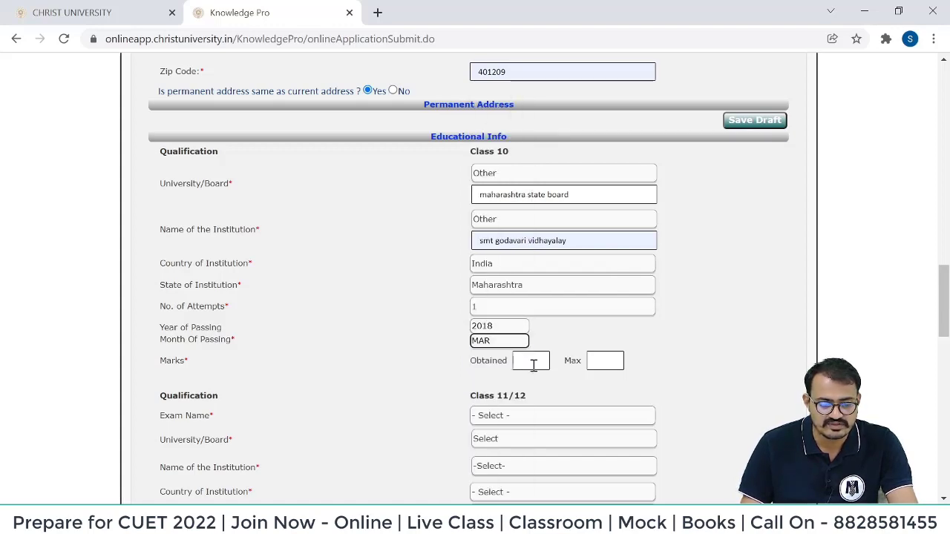
{"action": "left_click", "coordinate": [531, 362]}
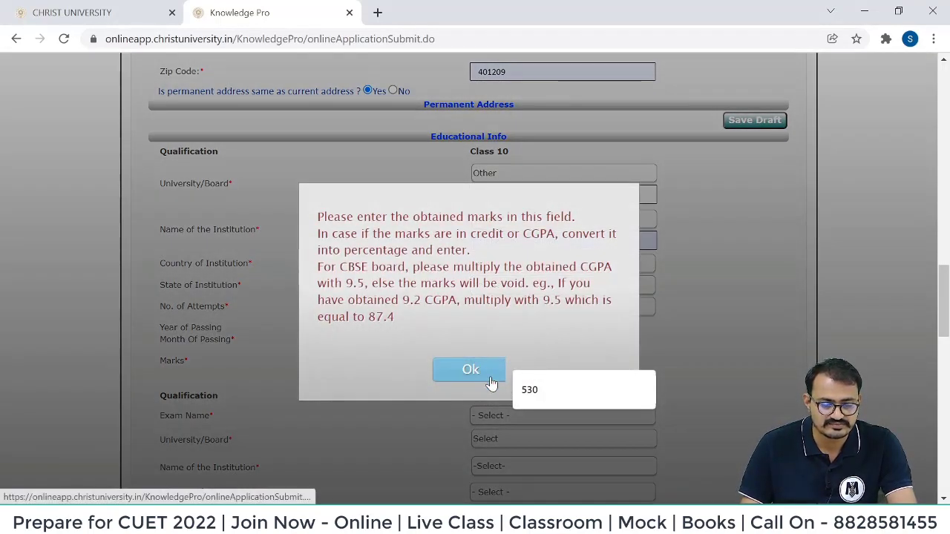
Enter Class 10 marks of 530 obtained out of a maximum of 600, closing the marks notes.
{"action": "left_click", "coordinate": [677, 357]}
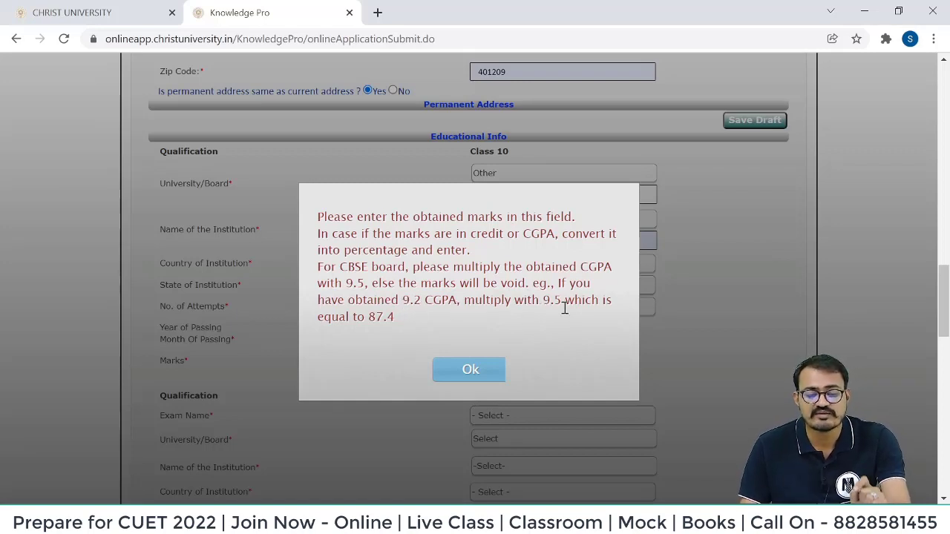
{"action": "left_click_drag", "start_coordinate": [366, 320], "coordinate": [412, 327]}
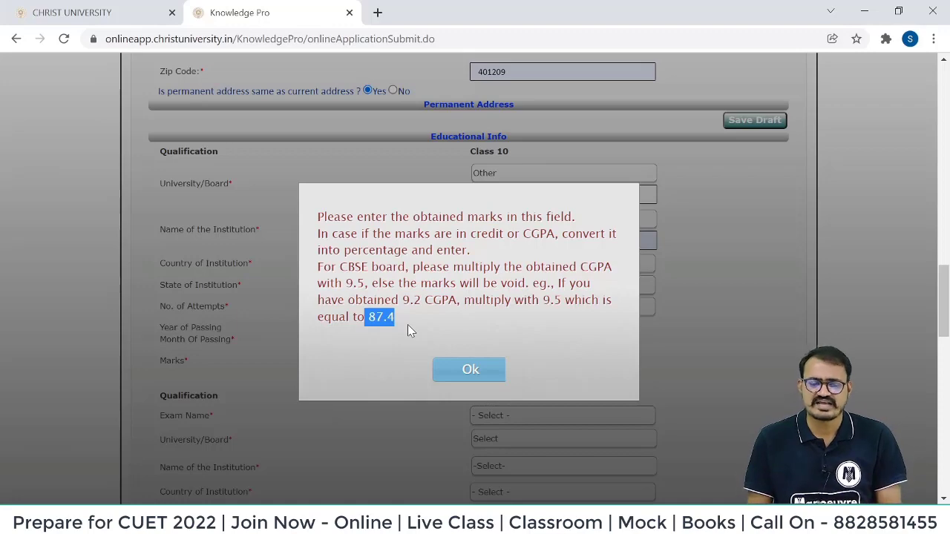
{"action": "left_click", "coordinate": [477, 373]}
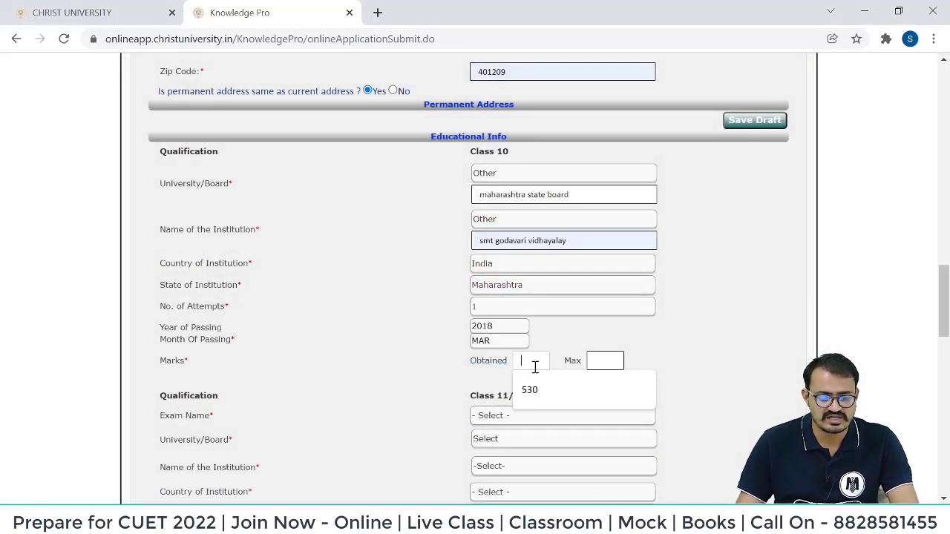
{"action": "left_click", "coordinate": [537, 393]}
{"action": "left_click", "coordinate": [602, 359]}
{"action": "left_click", "coordinate": [609, 393]}
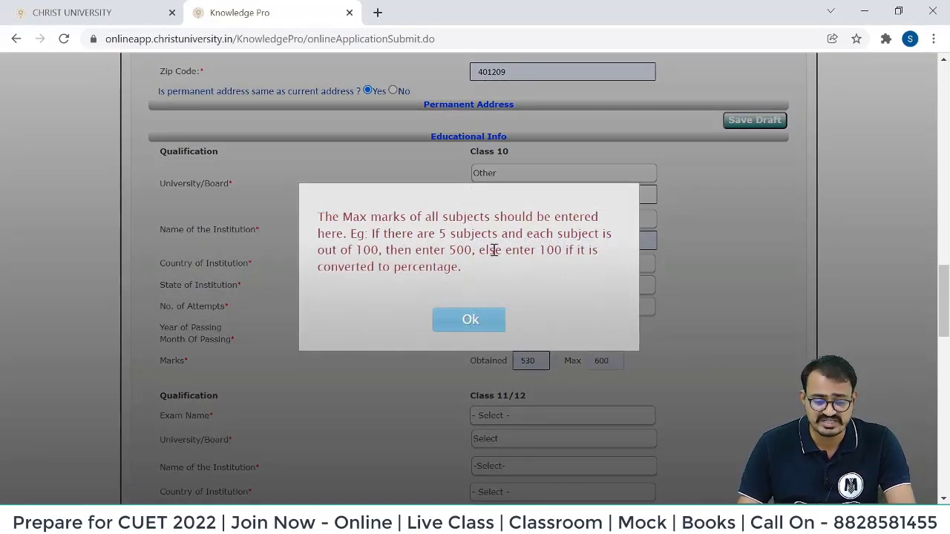
{"action": "left_click_drag", "start_coordinate": [363, 250], "coordinate": [598, 256]}
{"action": "left_click", "coordinate": [530, 267]}
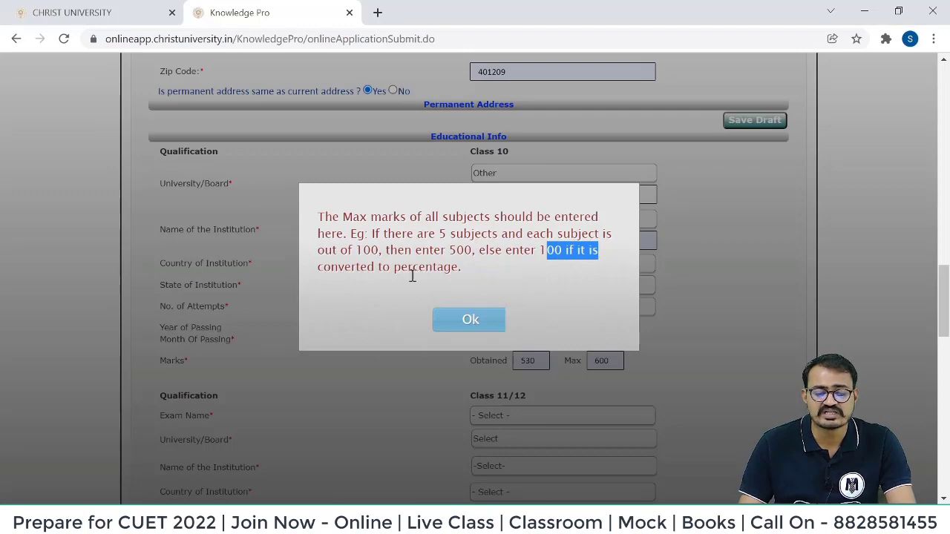
{"action": "left_click", "coordinate": [470, 319]}
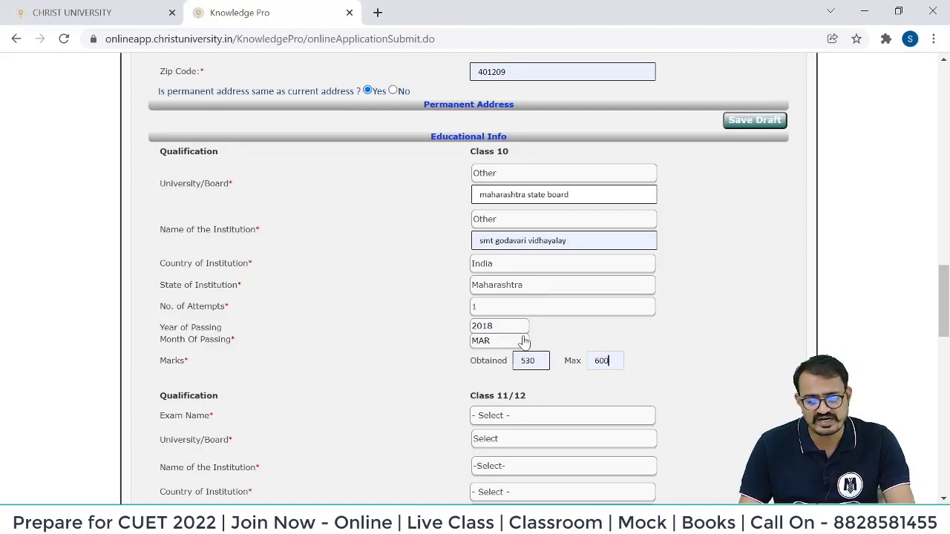
Set the Class 11/12 passing date to MAR 2020.
{"action": "scroll", "coordinate": [517, 257], "scroll_direction": "down", "scroll_amount": 2}
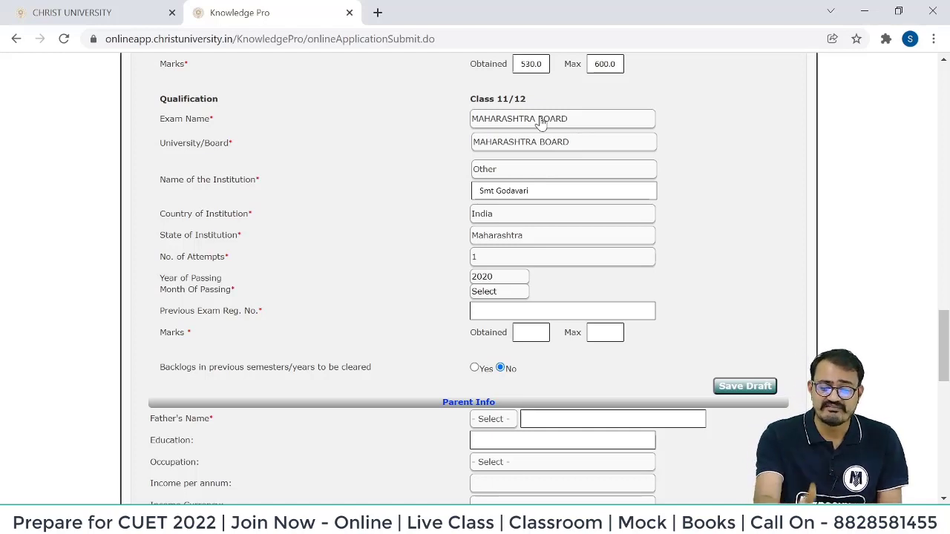
{"action": "left_click", "coordinate": [490, 279]}
{"action": "left_click", "coordinate": [504, 485]}
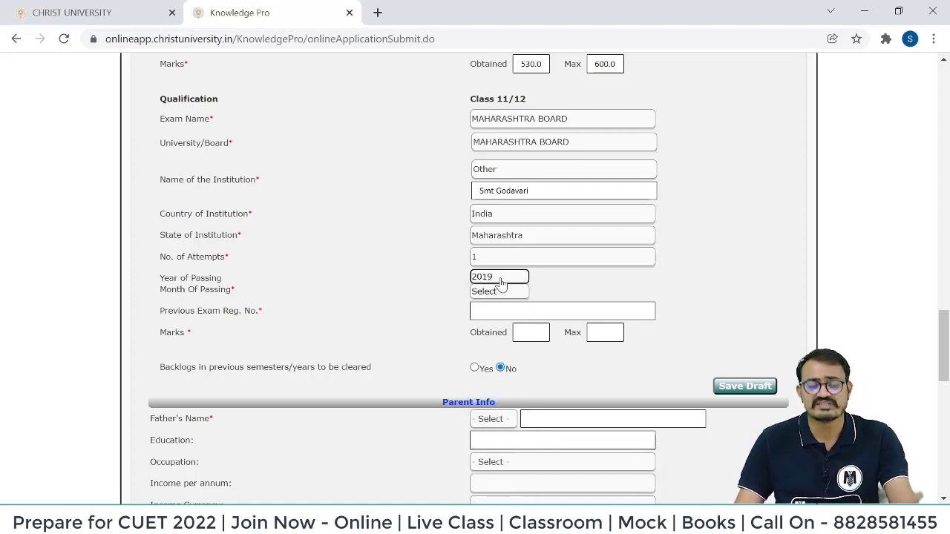
{"action": "left_click", "coordinate": [501, 280]}
{"action": "left_click", "coordinate": [505, 495]}
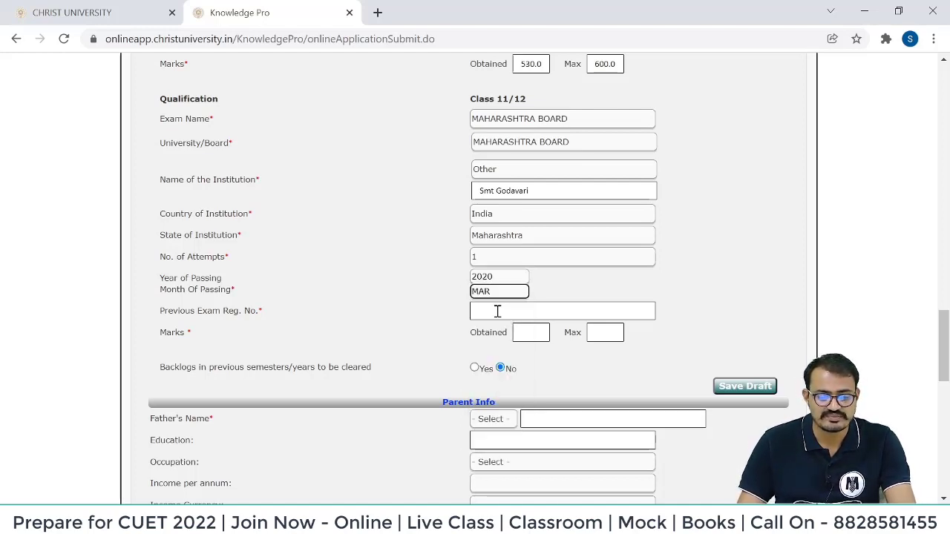
Fill the previous exam registration number and Class 11/12 marks of 565 out of 600.
{"action": "left_click", "coordinate": [497, 311]}
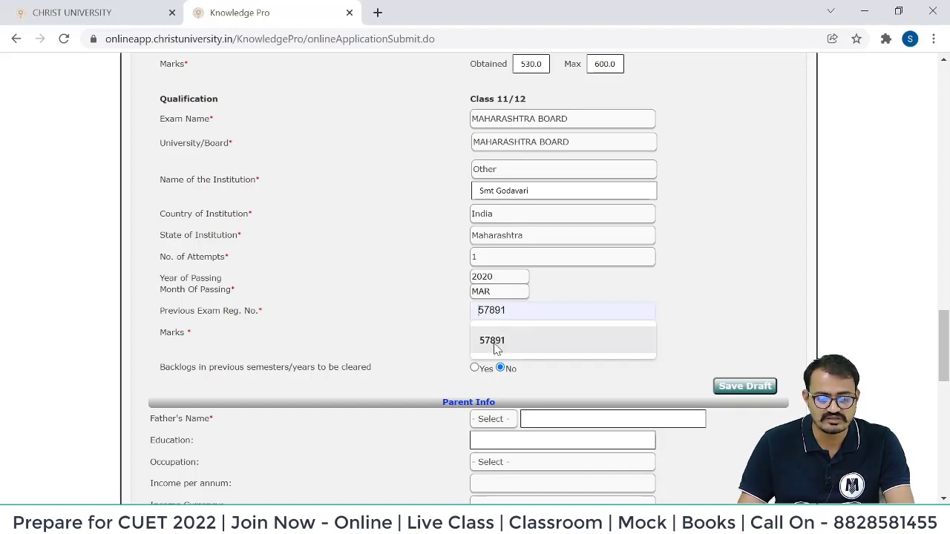
{"action": "left_click", "coordinate": [497, 346]}
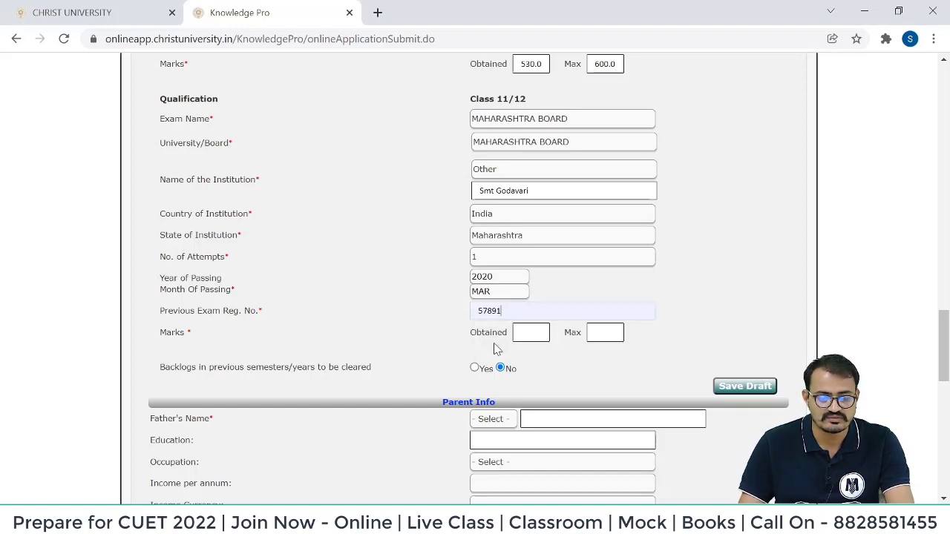
{"action": "left_click", "coordinate": [530, 335]}
{"action": "left_click", "coordinate": [539, 358]}
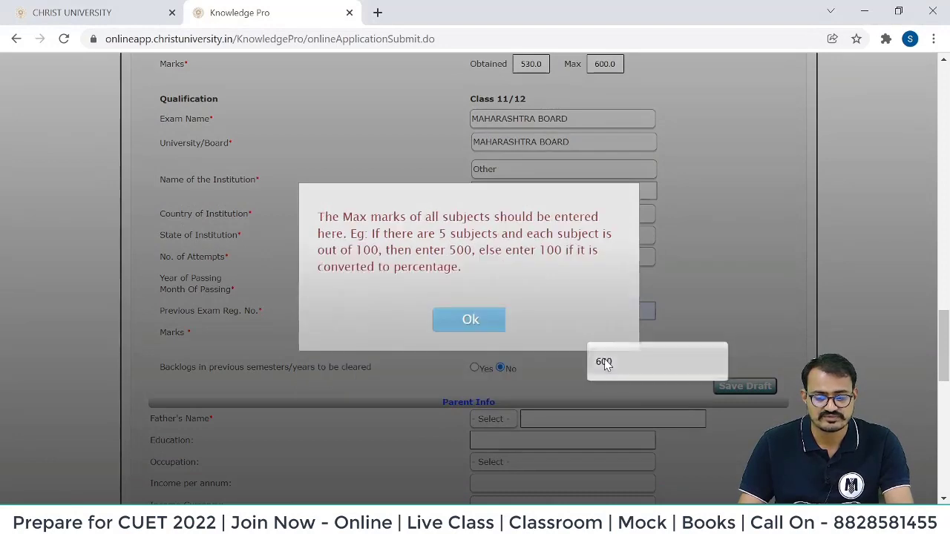
{"action": "left_click", "coordinate": [604, 360]}
{"action": "left_click", "coordinate": [470, 320]}
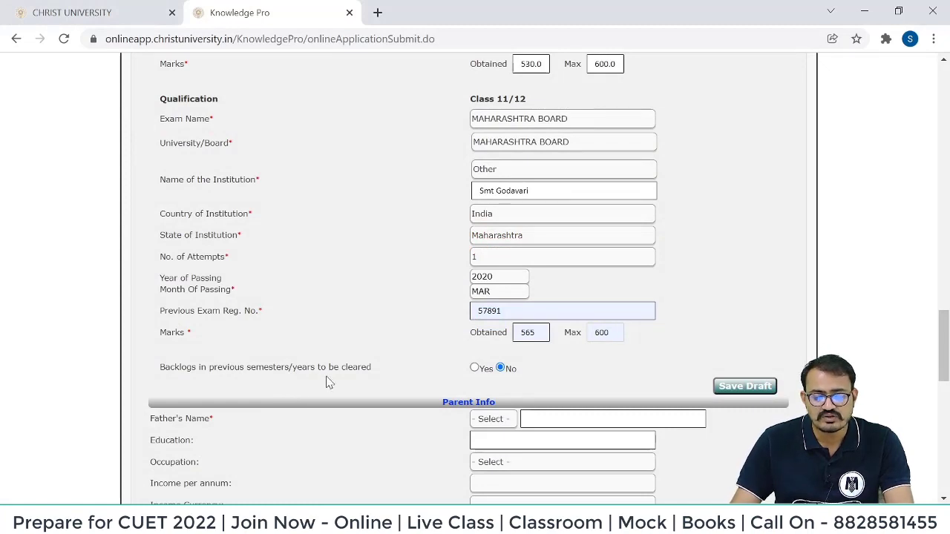
Save a draft, then enter father's details: Mr., name, b.com, Accountant, income 300000 - 400000.
{"action": "left_click", "coordinate": [741, 389]}
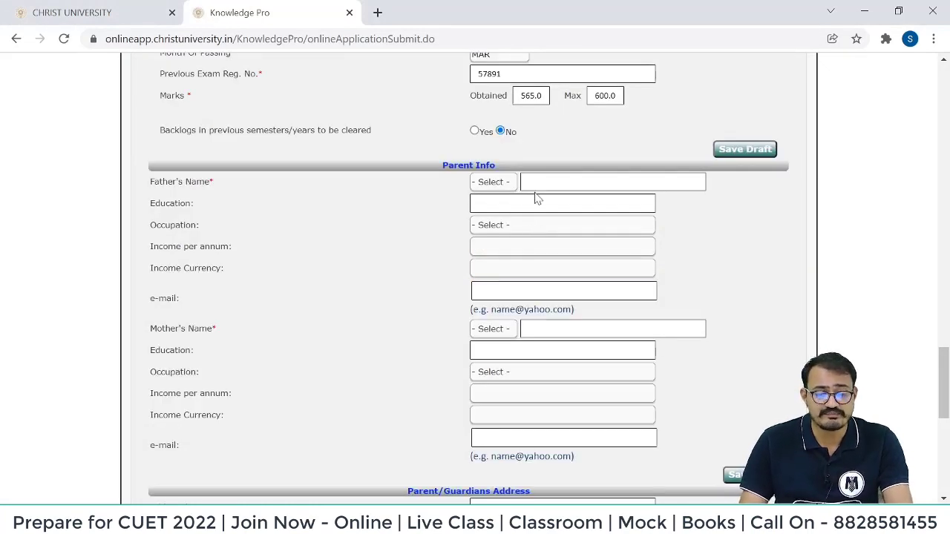
{"action": "left_click", "coordinate": [493, 183]}
{"action": "left_click", "coordinate": [490, 204]}
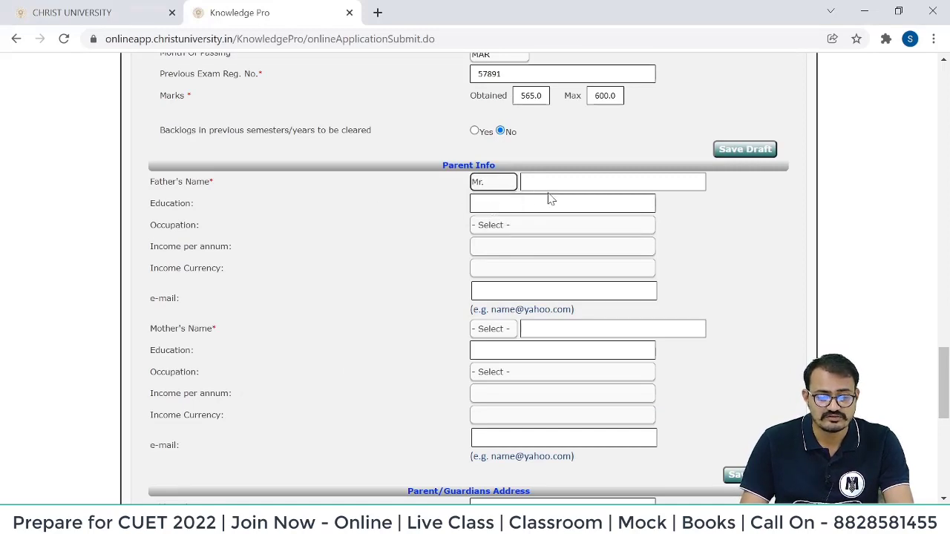
{"action": "left_click", "coordinate": [563, 181]}
{"action": "left_click", "coordinate": [565, 211]}
{"action": "left_click", "coordinate": [511, 205]}
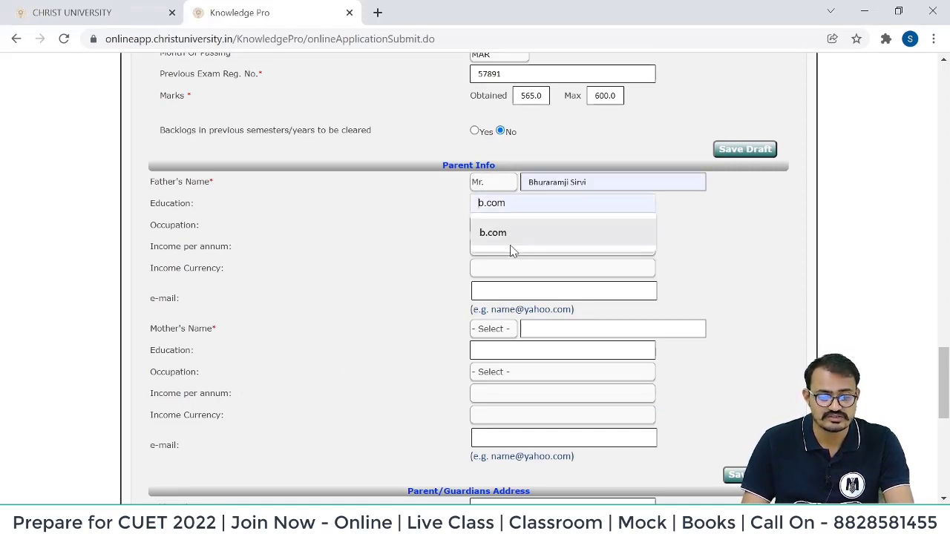
{"action": "left_click", "coordinate": [511, 239]}
{"action": "left_click", "coordinate": [511, 227]}
{"action": "left_click", "coordinate": [494, 252]}
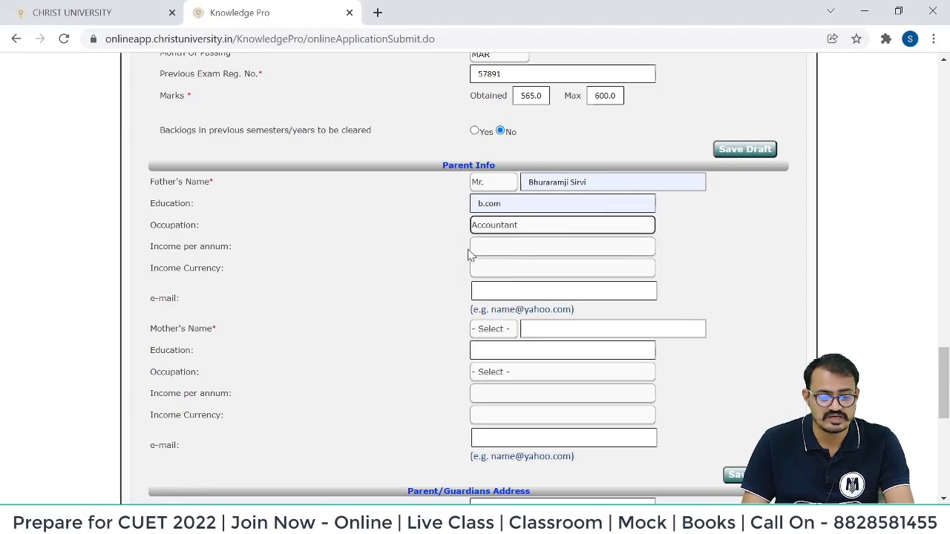
{"action": "left_click", "coordinate": [509, 251]}
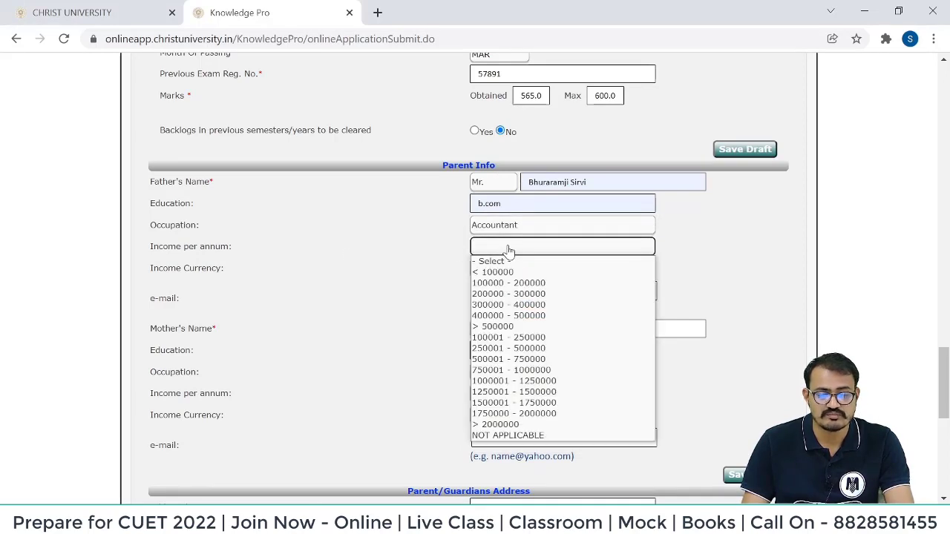
{"action": "left_click", "coordinate": [516, 304]}
{"action": "left_click", "coordinate": [498, 270]}
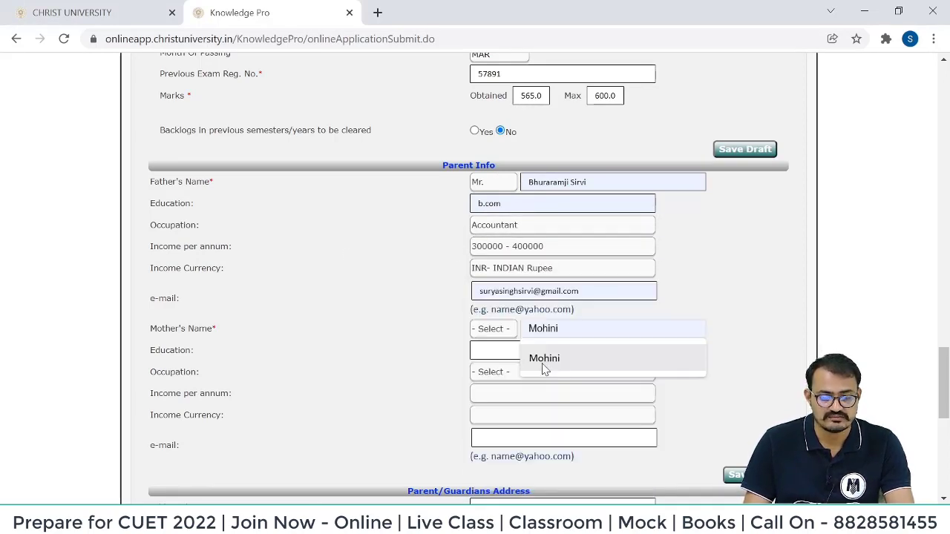
Fill in the mother's name and set the referral source to Facebook.
{"action": "left_click", "coordinate": [541, 367]}
{"action": "left_click", "coordinate": [494, 329]}
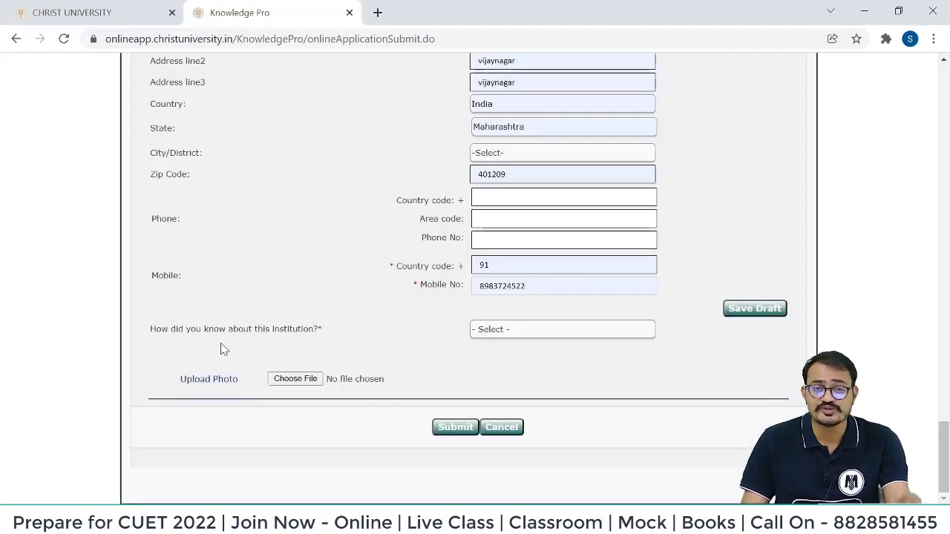
{"action": "left_click", "coordinate": [521, 331]}
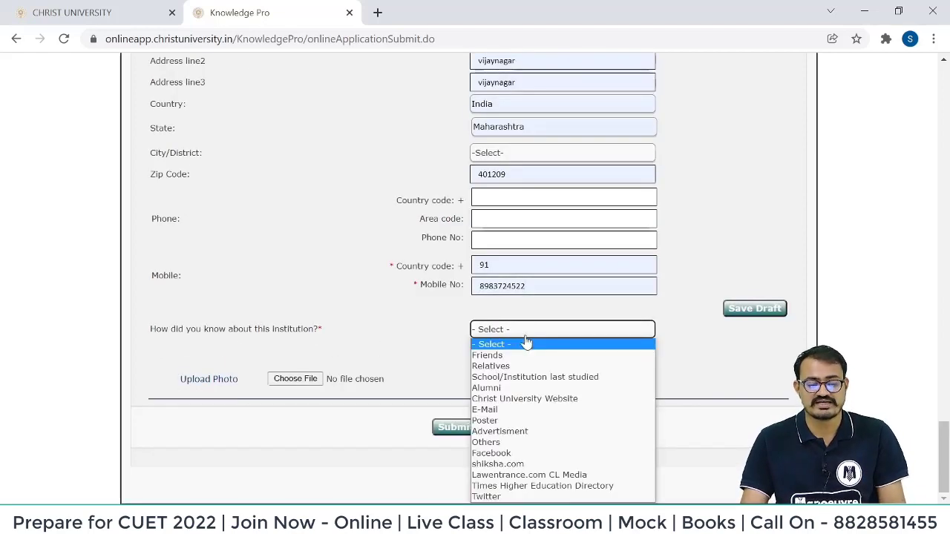
{"action": "left_click", "coordinate": [546, 378]}
{"action": "left_click", "coordinate": [572, 334]}
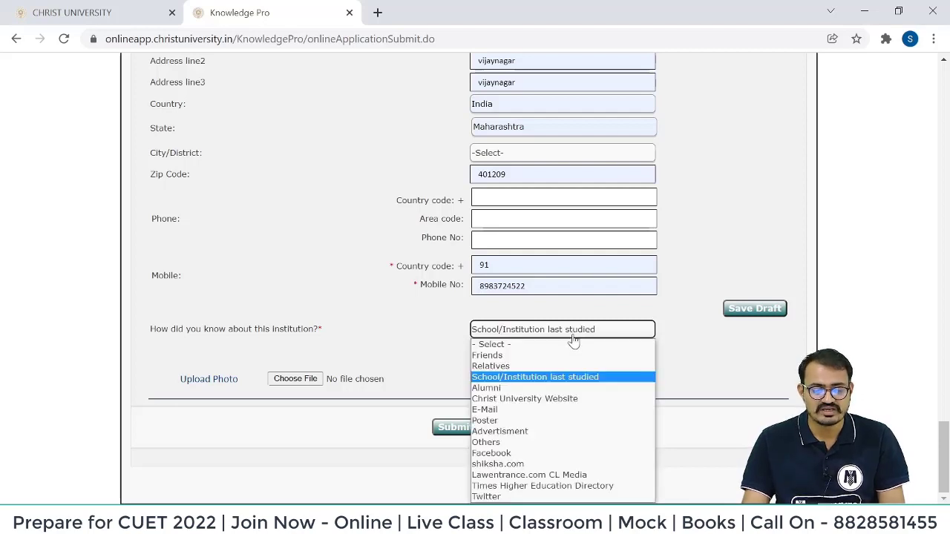
{"action": "left_click", "coordinate": [540, 454]}
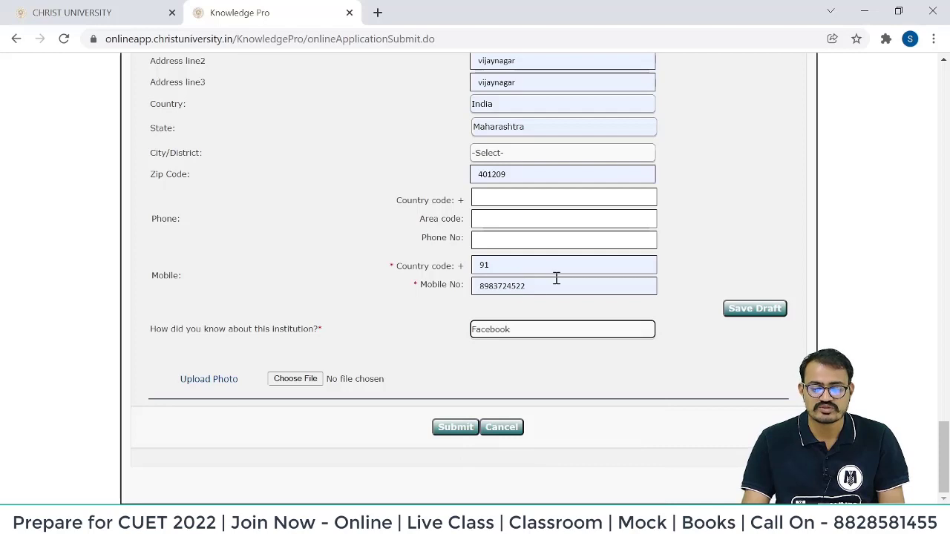
{"action": "left_click", "coordinate": [296, 384]}
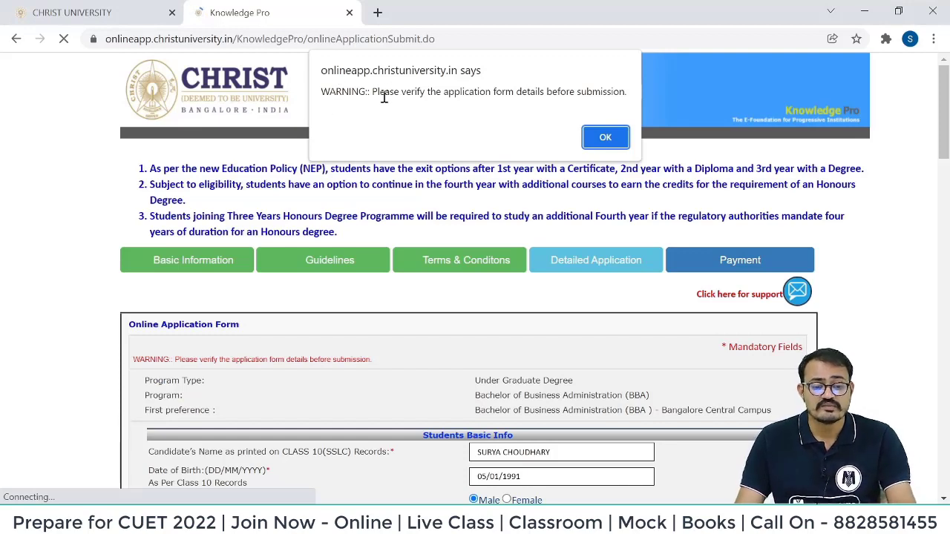
Accept the verification warning to move on to the Payment Details page.
{"action": "left_click_drag", "start_coordinate": [379, 92], "coordinate": [624, 94]}
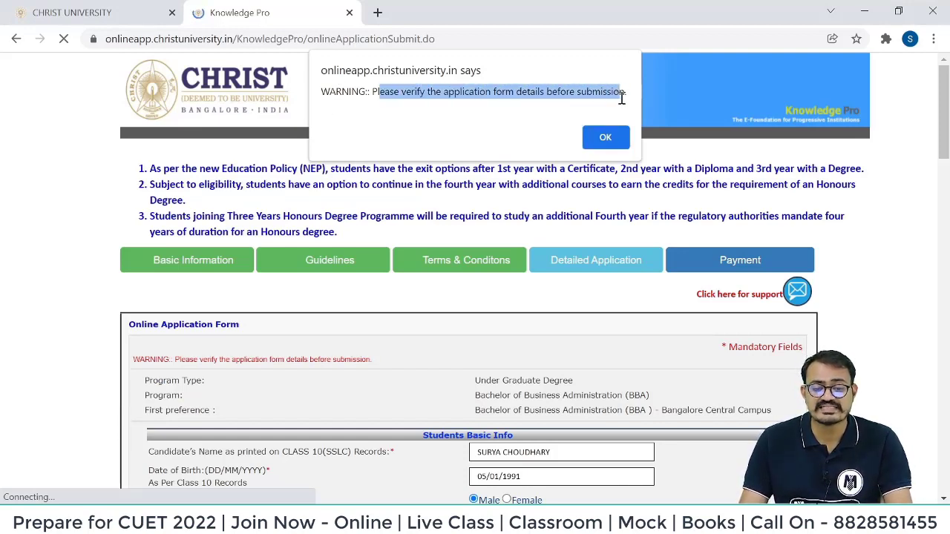
{"action": "left_click", "coordinate": [598, 146]}
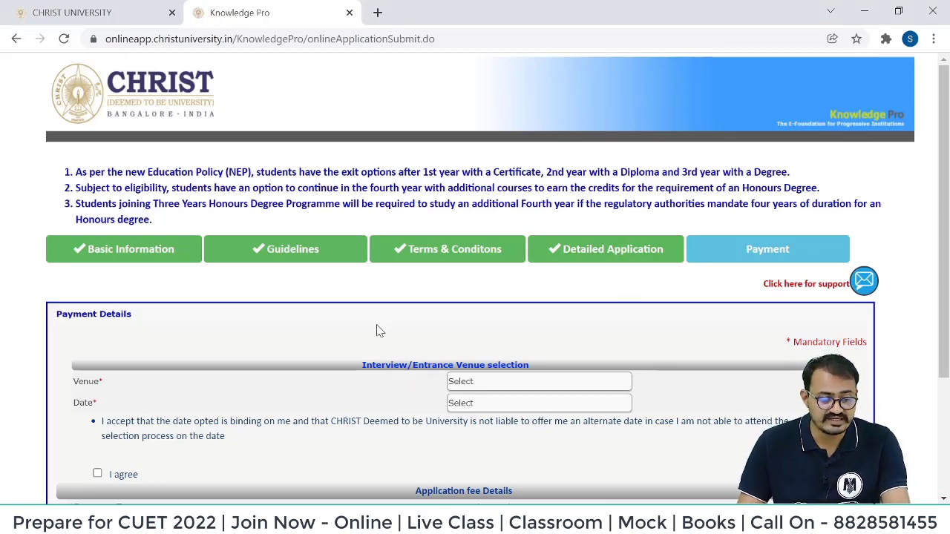
Choose venue Online Selection Process and selection date 08/05/2022.
{"action": "scroll", "coordinate": [380, 327], "scroll_direction": "down", "scroll_amount": 1}
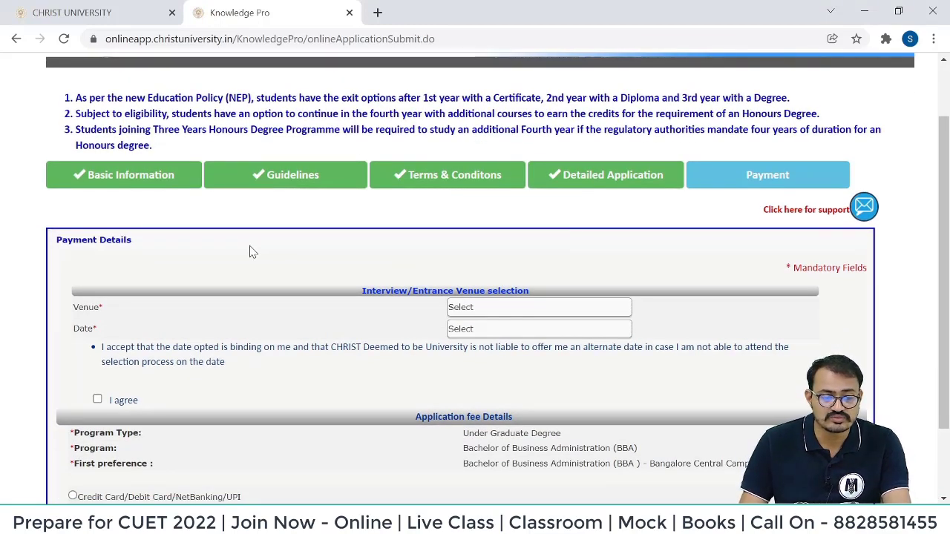
{"action": "left_click", "coordinate": [495, 310]}
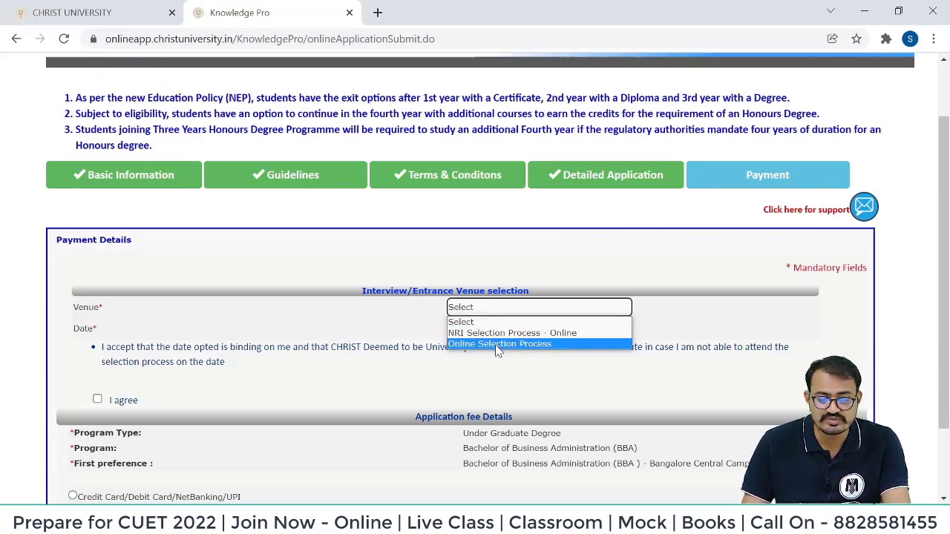
{"action": "left_click", "coordinate": [497, 344]}
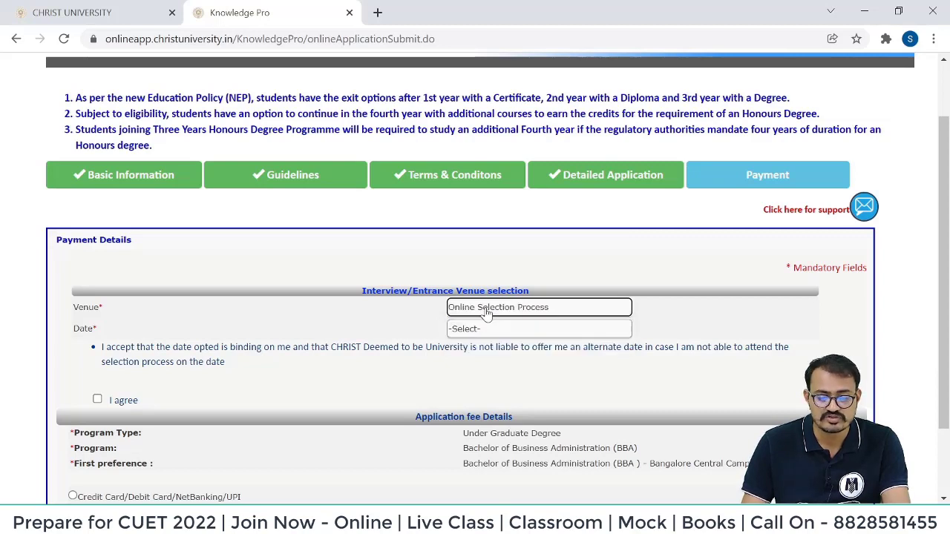
{"action": "left_click", "coordinate": [487, 309]}
{"action": "left_click", "coordinate": [495, 344]}
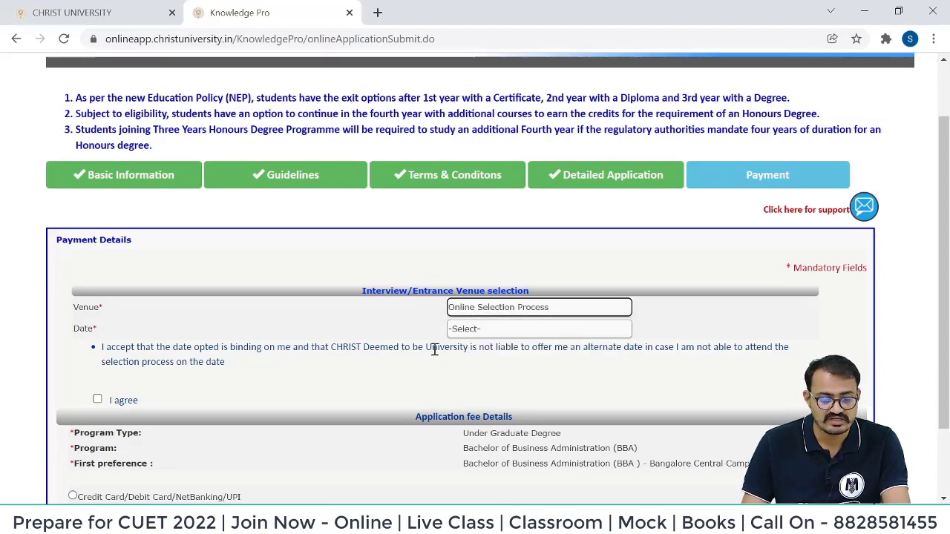
{"action": "left_click", "coordinate": [474, 333]}
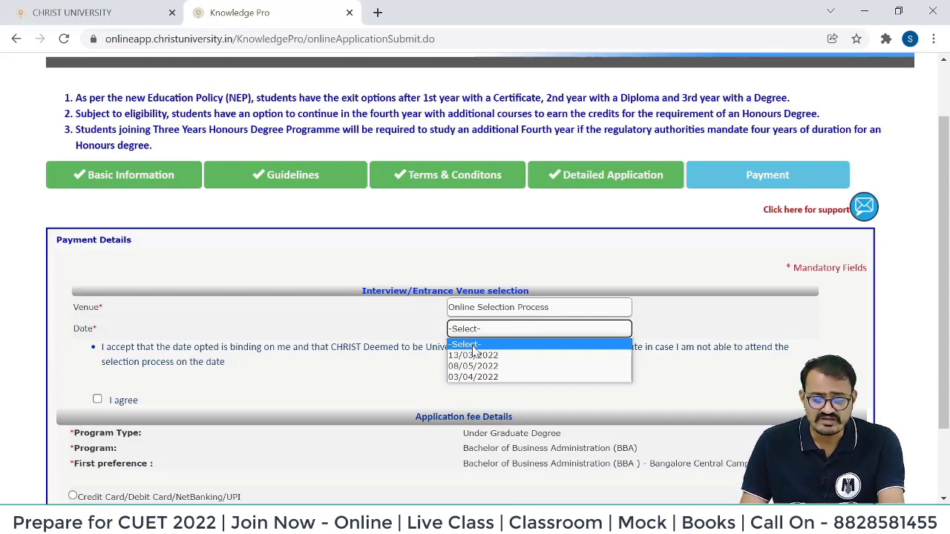
{"action": "left_click", "coordinate": [510, 366]}
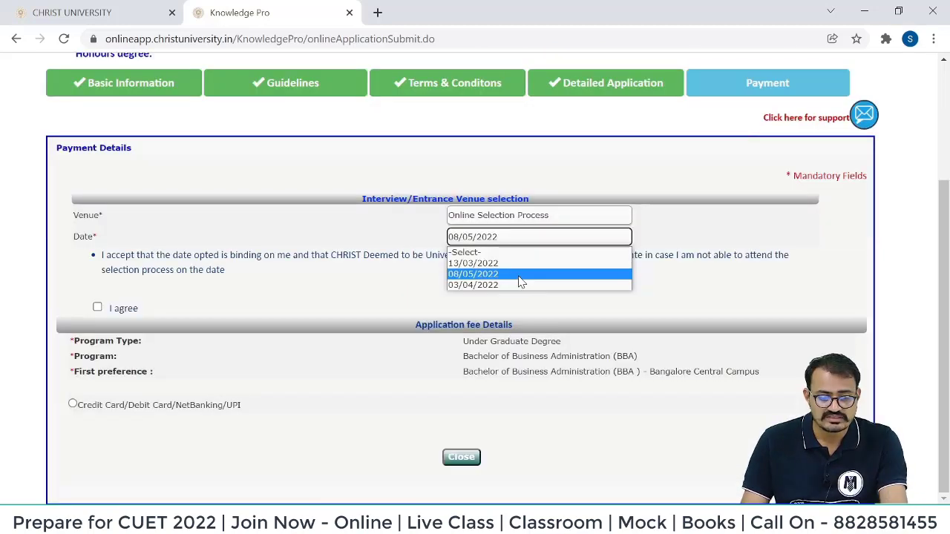
{"action": "left_click", "coordinate": [518, 276]}
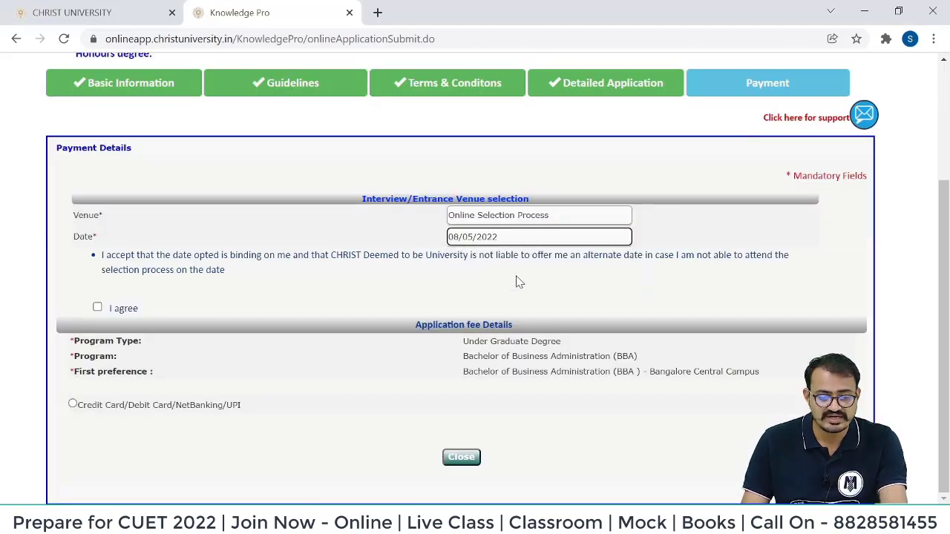
Accept the date agreement, choose online payment and proceed to pay the 1500.00 fee.
{"action": "left_click", "coordinate": [97, 308]}
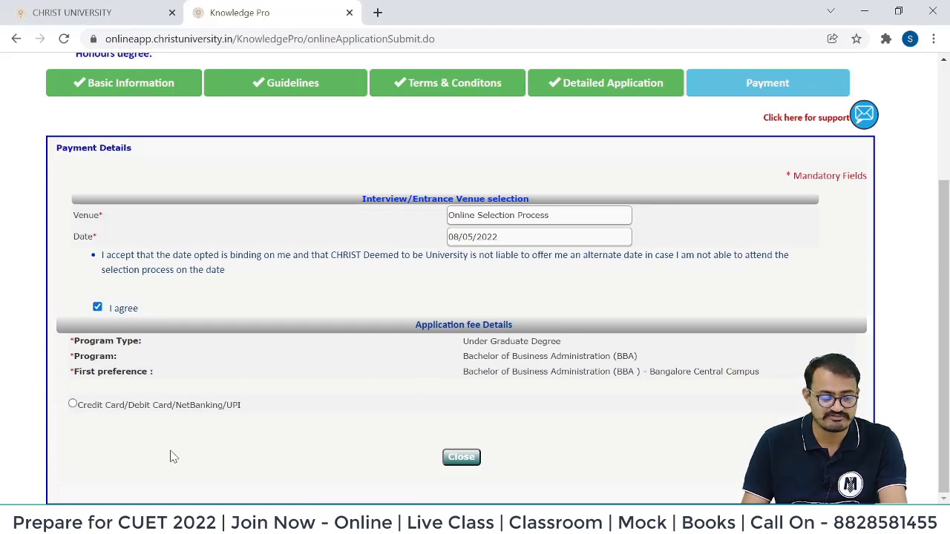
{"action": "left_click", "coordinate": [73, 404]}
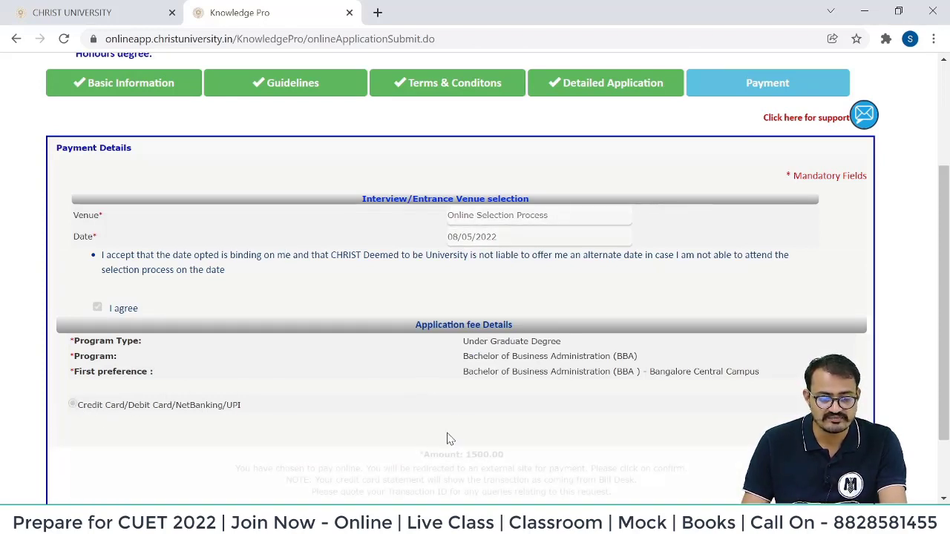
{"action": "scroll", "coordinate": [467, 400], "scroll_direction": "down", "scroll_amount": 2}
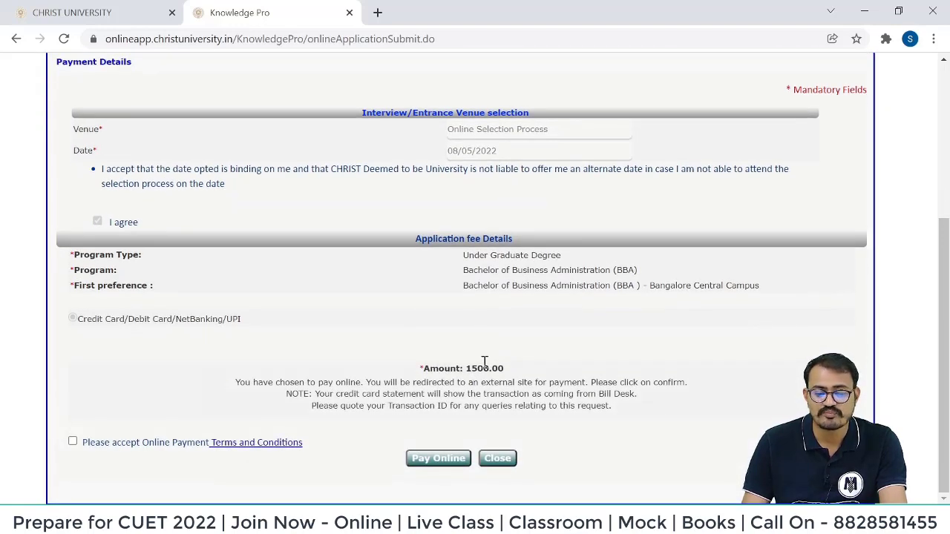
{"action": "left_click_drag", "start_coordinate": [468, 374], "coordinate": [527, 379]}
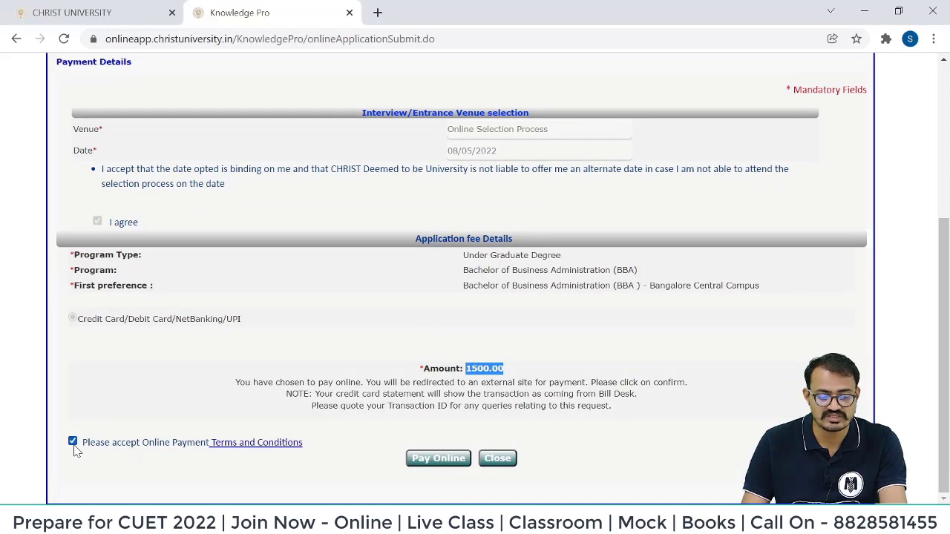
{"action": "left_click", "coordinate": [437, 460]}
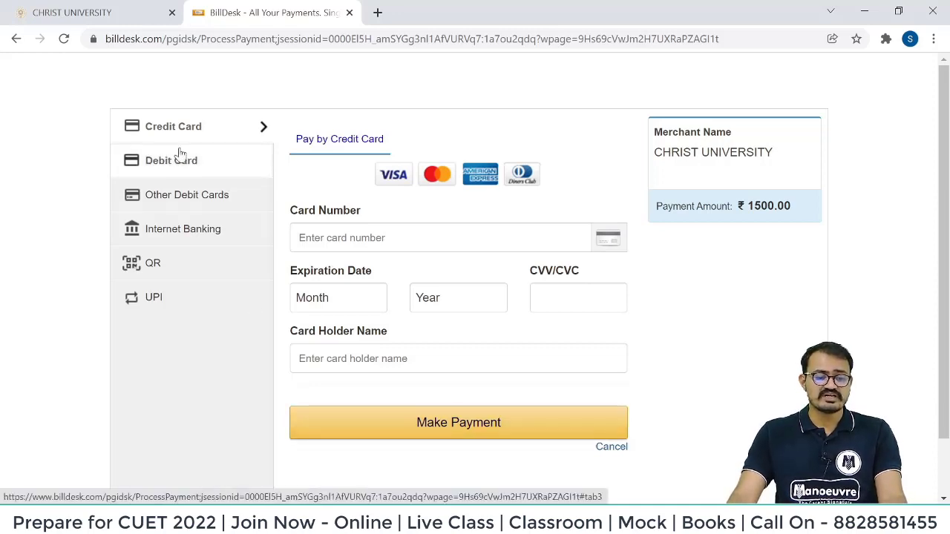
Scroll through the BillDesk page to review the ₹1500.00 card payment form.
{"action": "scroll", "coordinate": [401, 341], "scroll_direction": "down", "scroll_amount": 1}
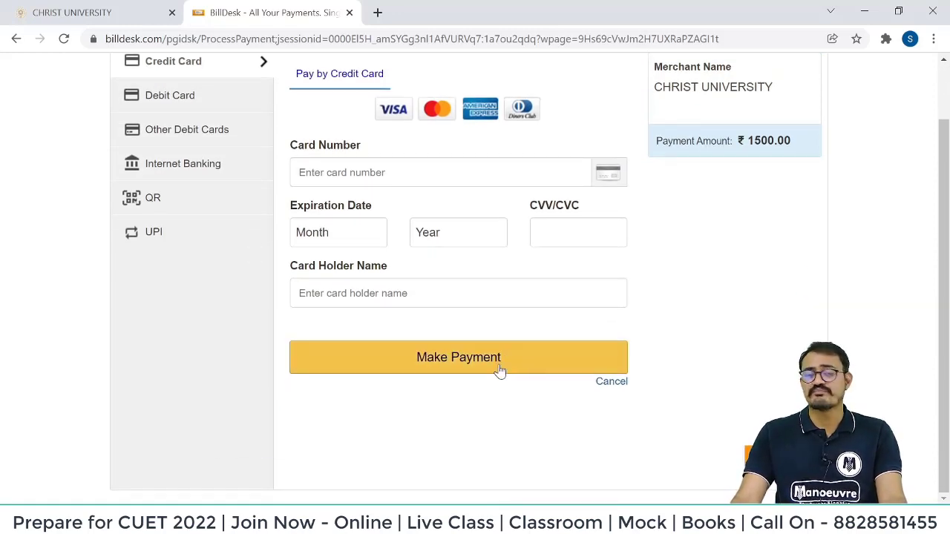
{"action": "scroll", "coordinate": [500, 371], "scroll_direction": "up", "scroll_amount": 1}
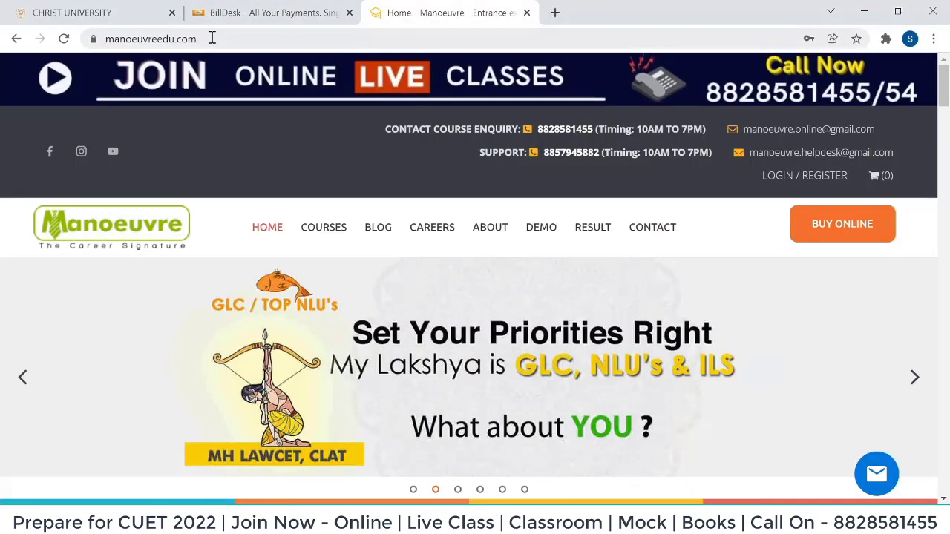
On manoeuvreedu.com, go to the BBA Entrance courses page under Buy Online.
{"action": "left_click", "coordinate": [221, 38]}
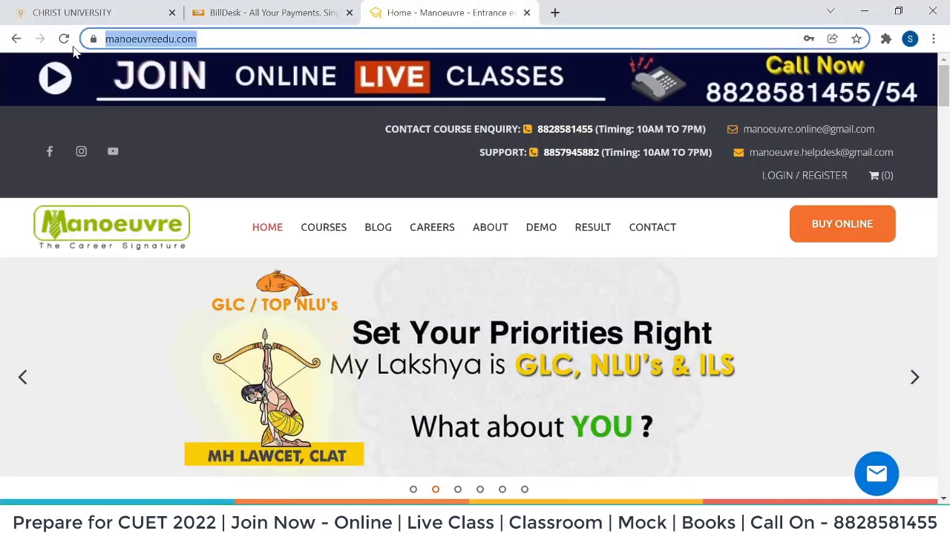
{"action": "left_click", "coordinate": [821, 236]}
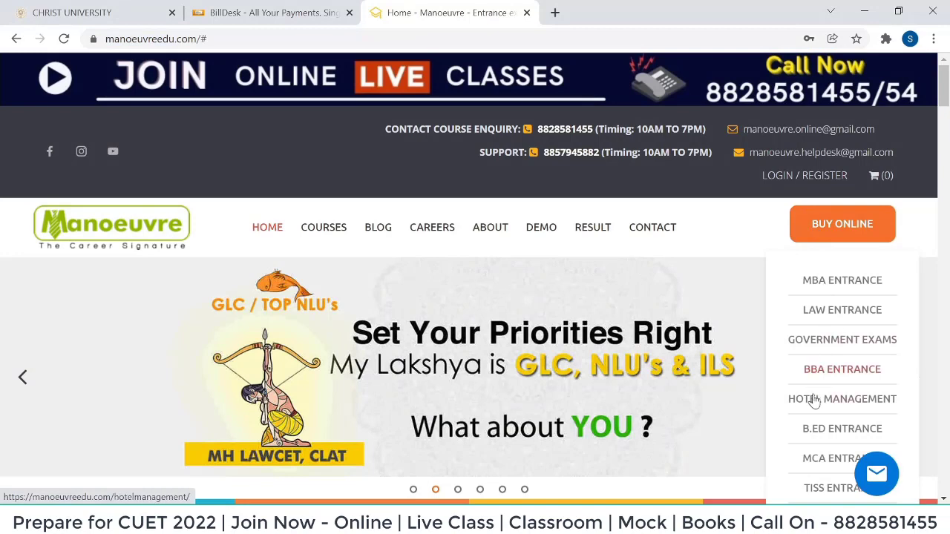
{"action": "left_click", "coordinate": [803, 371]}
{"action": "scroll", "coordinate": [520, 256], "scroll_direction": "down", "scroll_amount": 4}
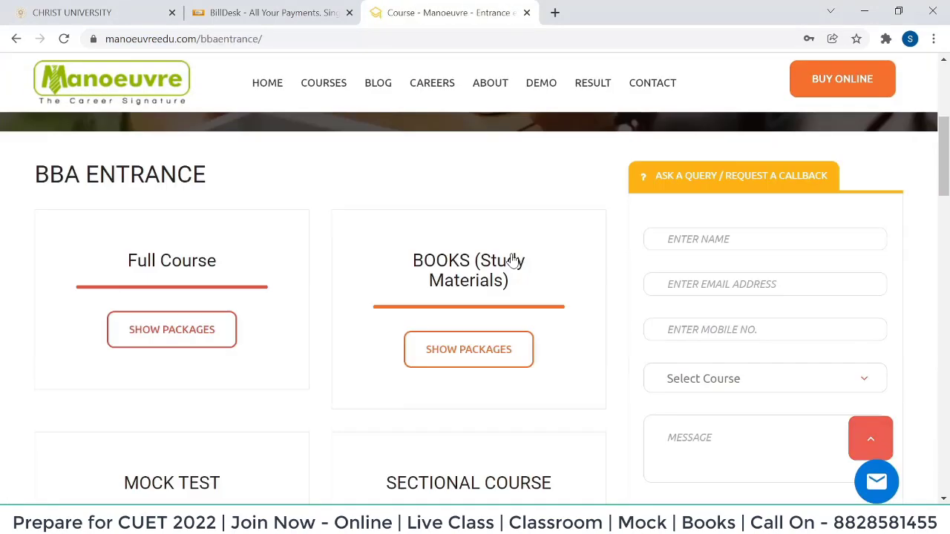
{"action": "scroll", "coordinate": [357, 250], "scroll_direction": "down", "scroll_amount": 2}
{"action": "scroll", "coordinate": [188, 254], "scroll_direction": "up", "scroll_amount": 1}
Browse the BBA Entrance Full Course packages.
{"action": "left_click", "coordinate": [191, 256]}
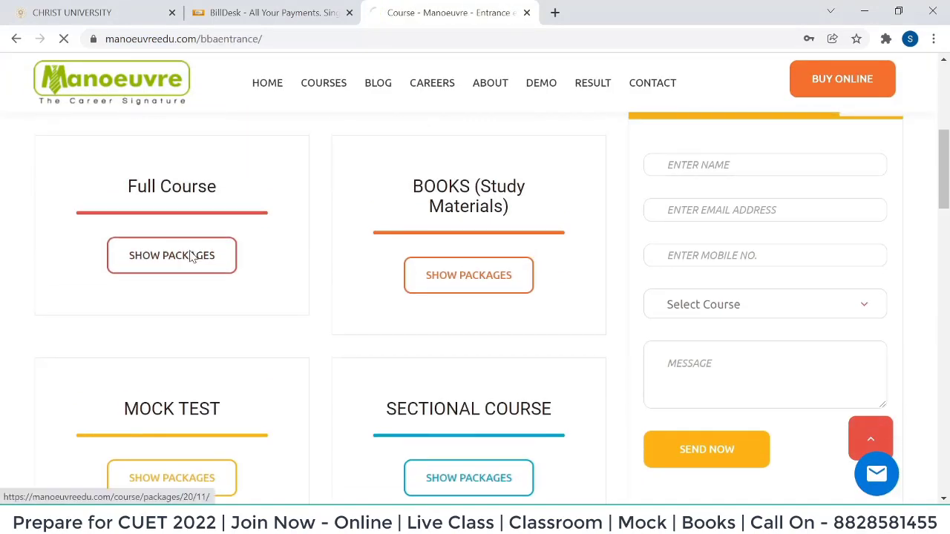
{"action": "scroll", "coordinate": [349, 245], "scroll_direction": "down", "scroll_amount": 5}
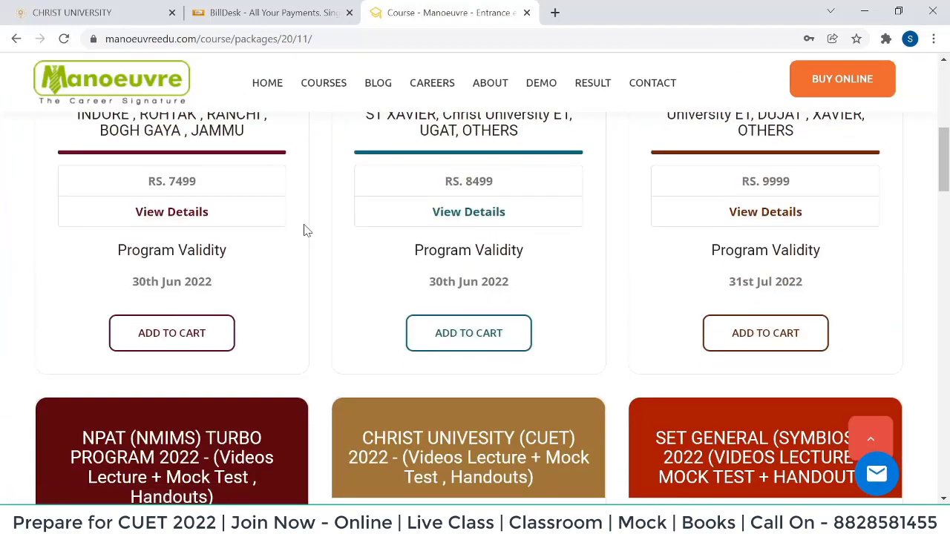
{"action": "scroll", "coordinate": [308, 226], "scroll_direction": "down", "scroll_amount": 3}
{"action": "scroll", "coordinate": [369, 214], "scroll_direction": "down", "scroll_amount": 1}
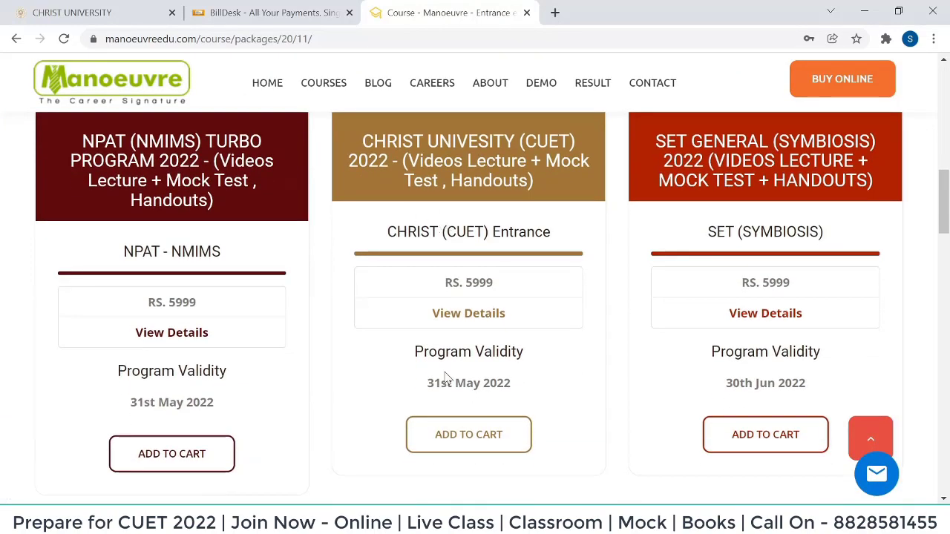
{"action": "left_click_drag", "start_coordinate": [424, 391], "coordinate": [536, 394]}
{"action": "scroll", "coordinate": [504, 249], "scroll_direction": "down", "scroll_amount": 1}
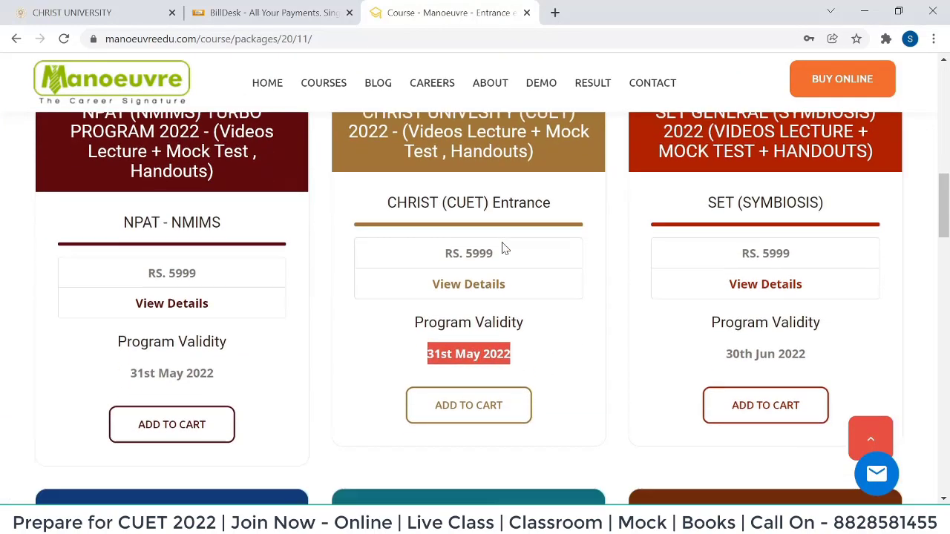
{"action": "scroll", "coordinate": [503, 249], "scroll_direction": "down", "scroll_amount": 9}
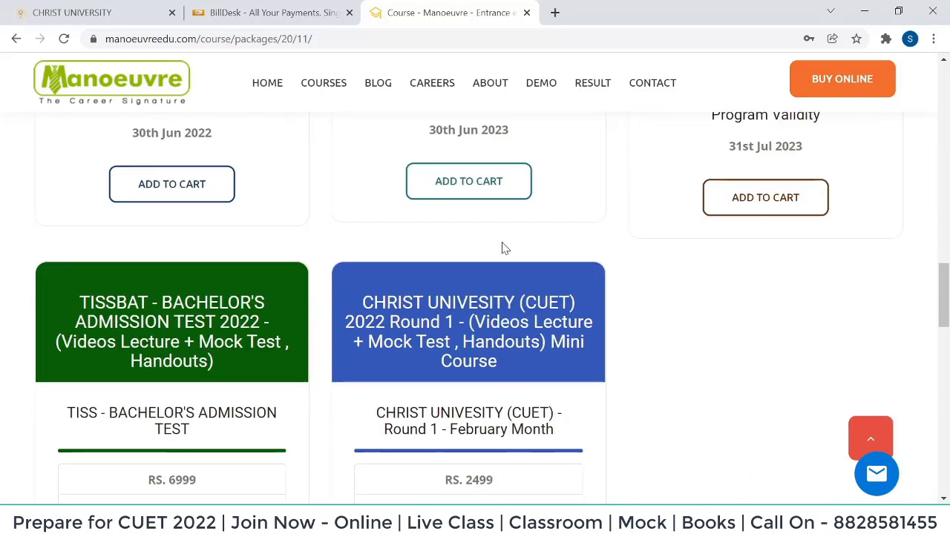
{"action": "scroll", "coordinate": [503, 248], "scroll_direction": "down", "scroll_amount": 2}
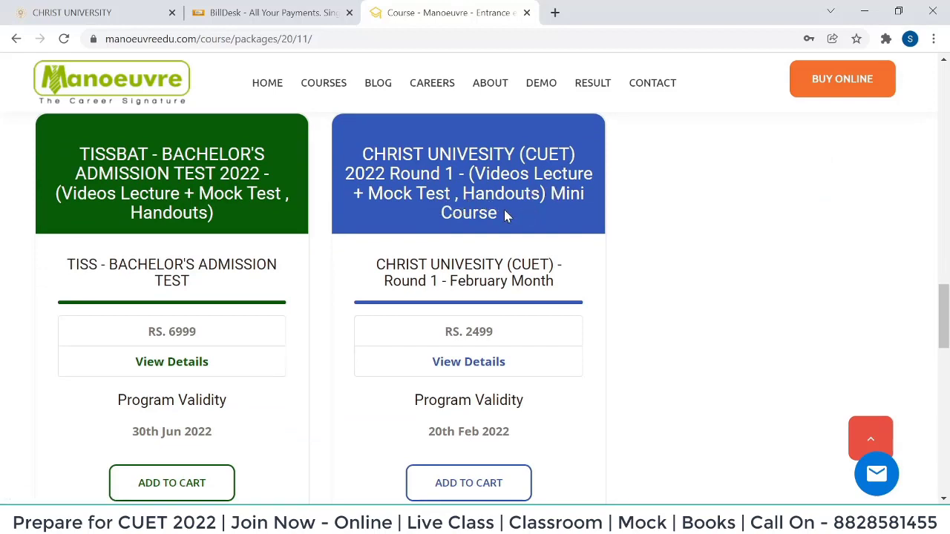
{"action": "scroll", "coordinate": [506, 214], "scroll_direction": "up", "scroll_amount": 6}
{"action": "scroll", "coordinate": [505, 215], "scroll_direction": "up", "scroll_amount": 6}
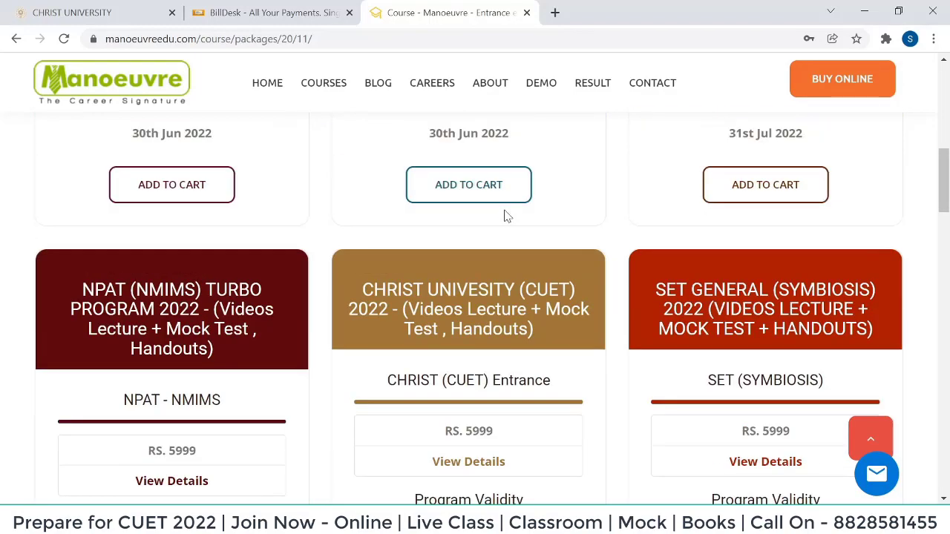
{"action": "scroll", "coordinate": [505, 215], "scroll_direction": "up", "scroll_amount": 10}
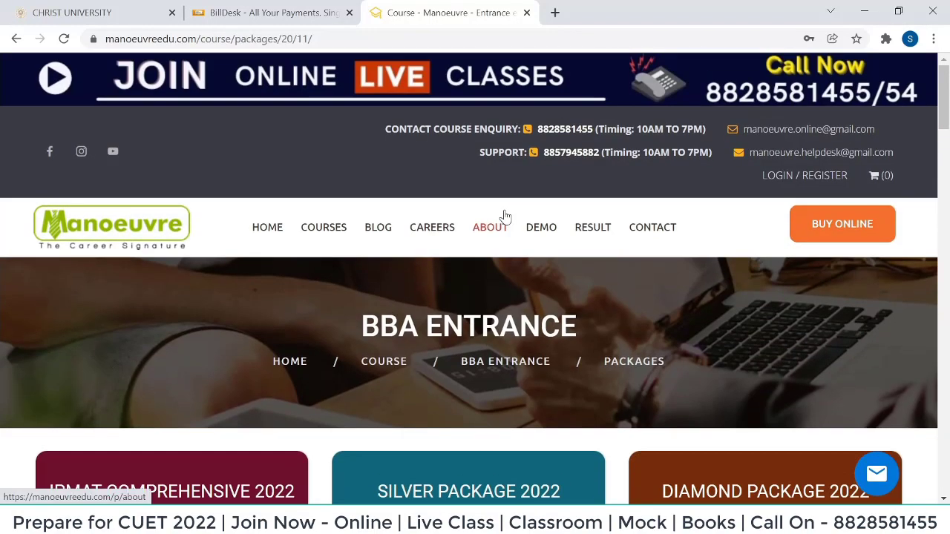
Return to the course list and show the Mock Test packages, led by the Rs. 499 BBA Entrance Topic Test.
{"action": "left_click", "coordinate": [16, 39]}
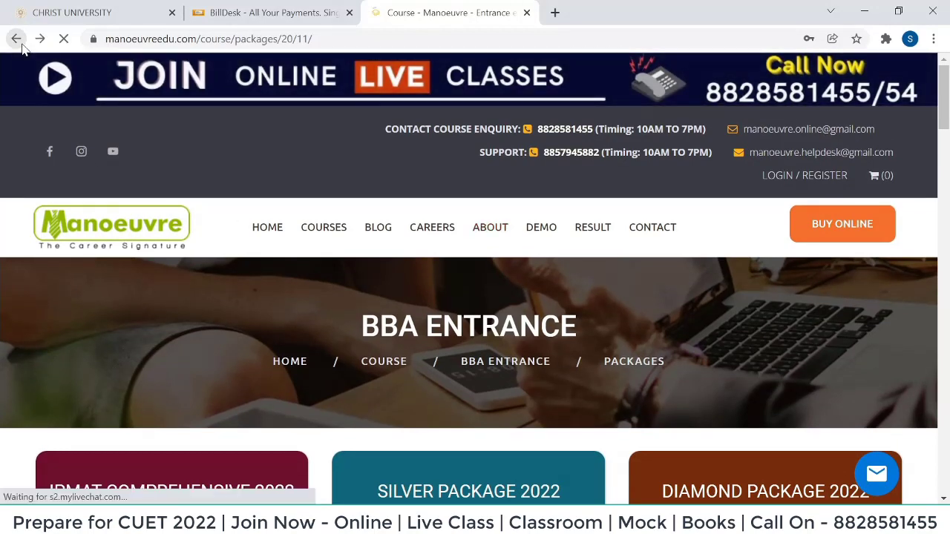
{"action": "scroll", "coordinate": [268, 158], "scroll_direction": "down", "scroll_amount": 3}
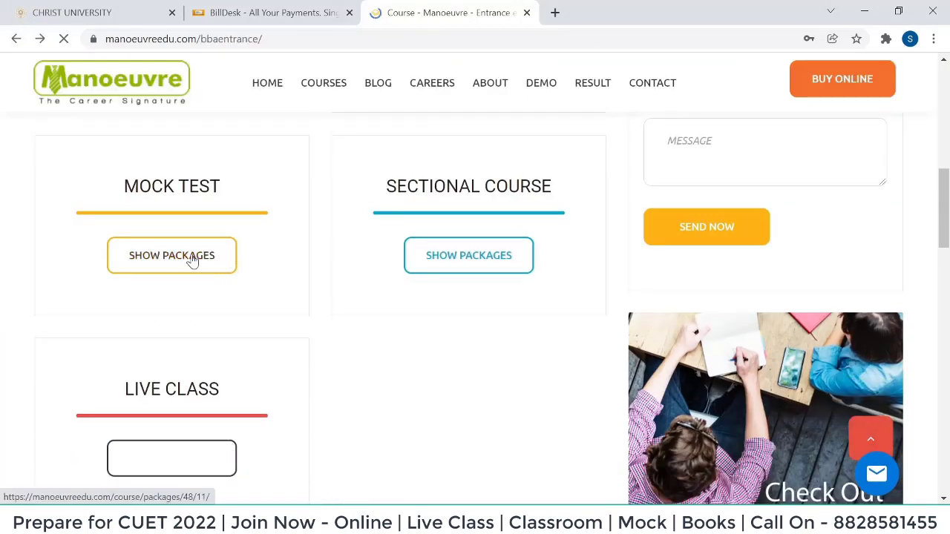
{"action": "left_click", "coordinate": [193, 261]}
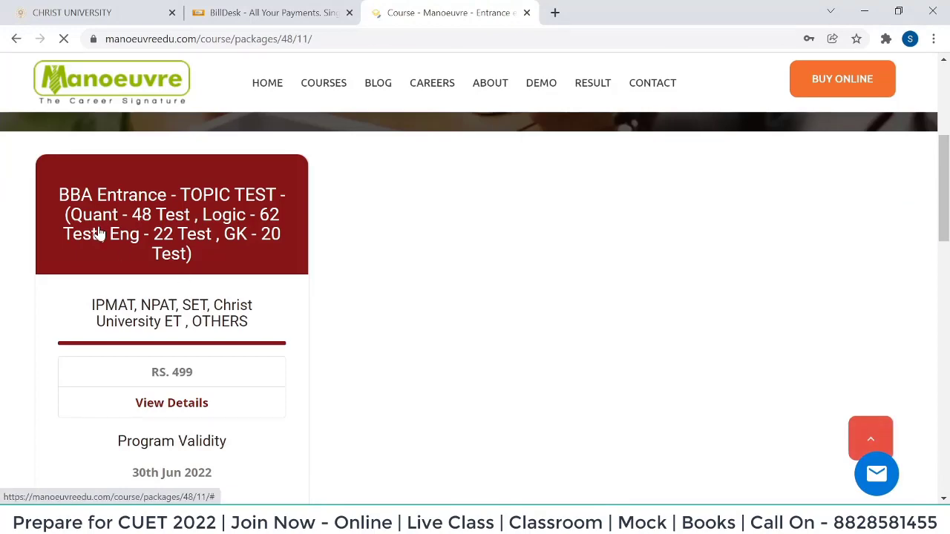
{"action": "left_click_drag", "start_coordinate": [57, 195], "coordinate": [188, 282]}
{"action": "left_click", "coordinate": [345, 261]}
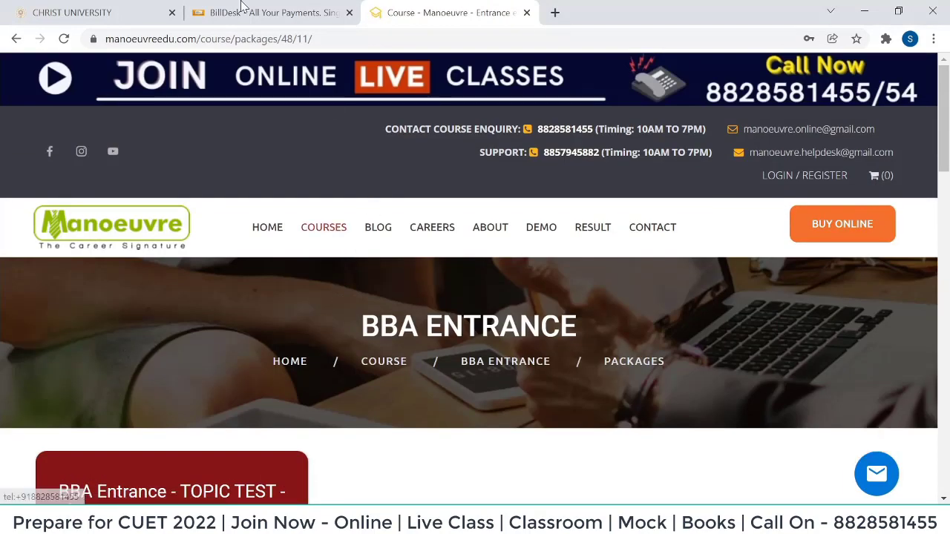
{"action": "left_click", "coordinate": [211, 9]}
{"action": "left_click", "coordinate": [470, 12]}
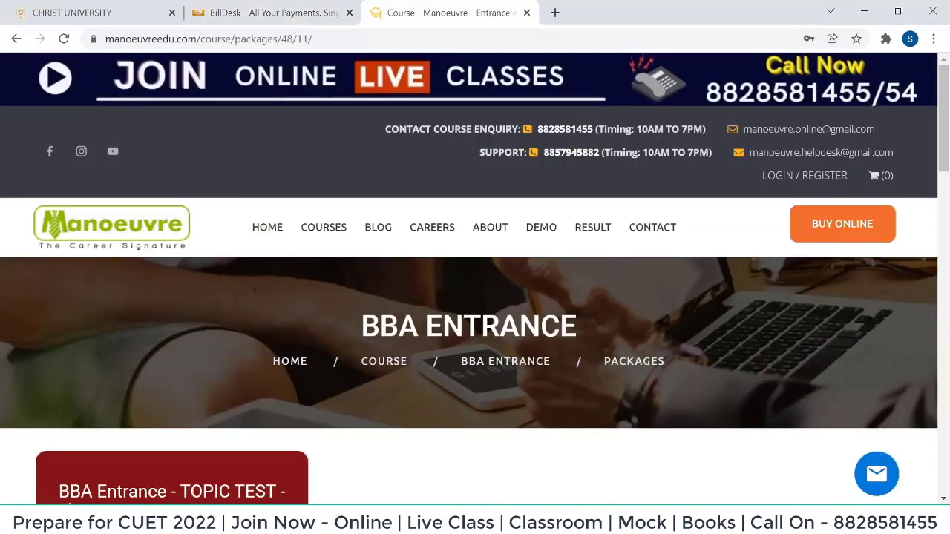